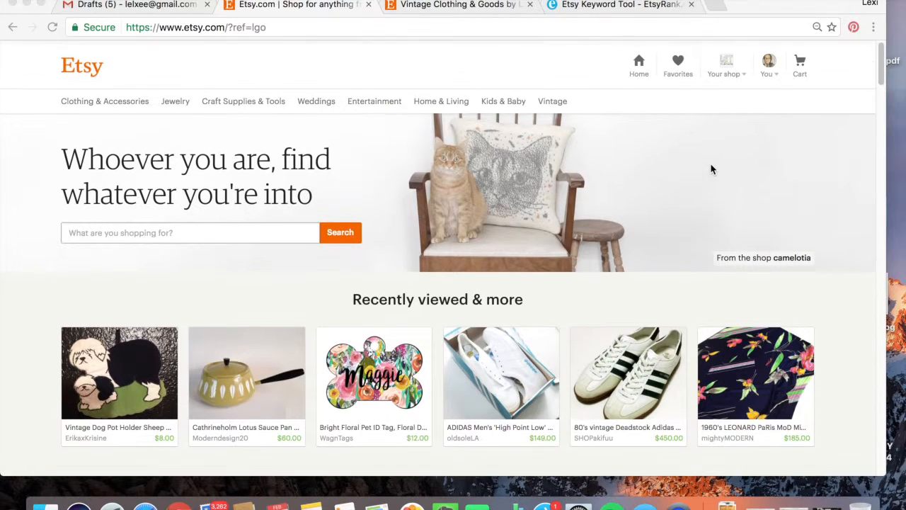
- Open the Listings Manager of the LGTvintage shop
scroll(711, 168, "down", 1)
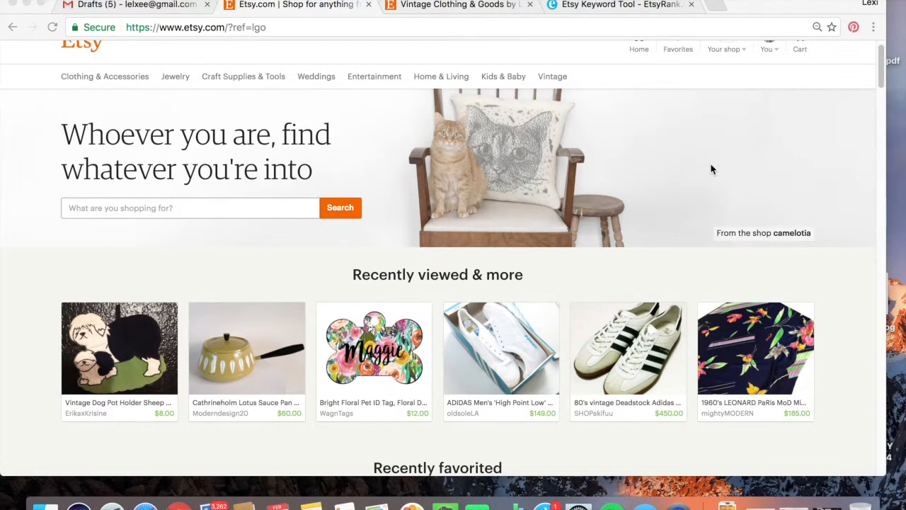
scroll(711, 168, "up", 1)
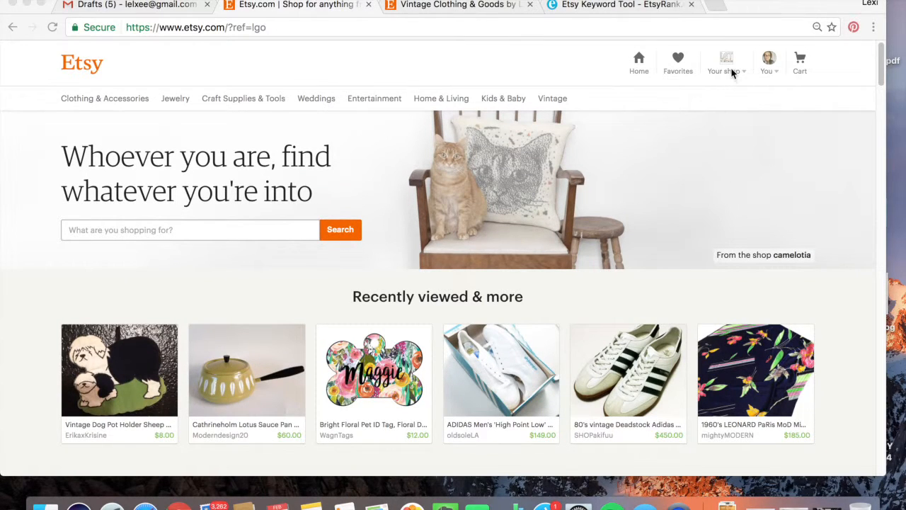
mouse_move(732, 74)
mouse_move(586, 174)
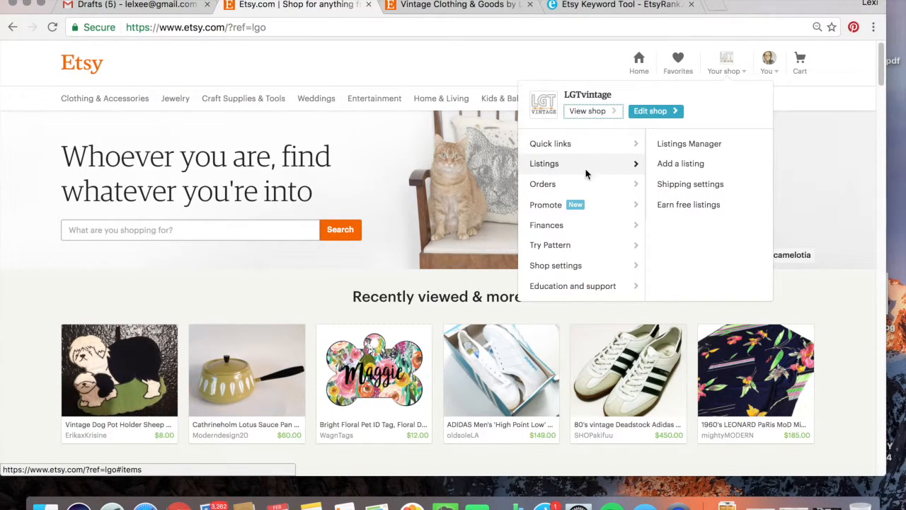
left_click(672, 147)
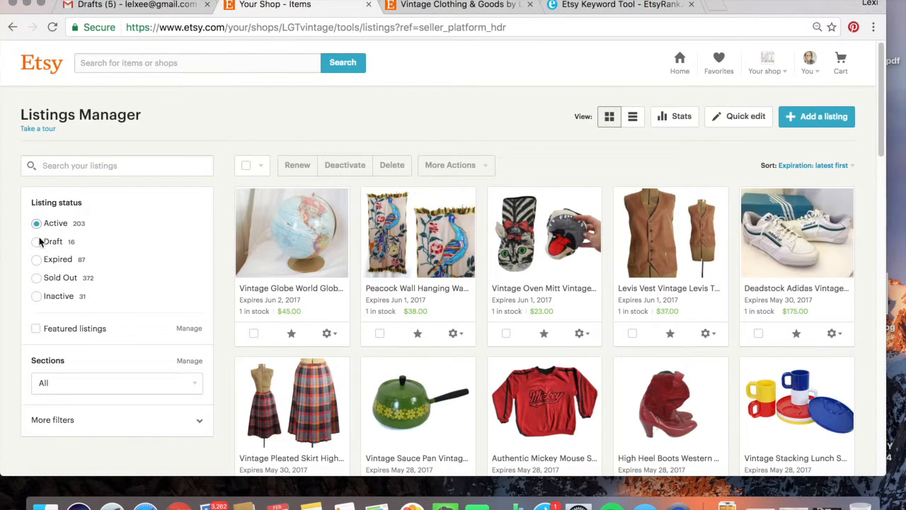
- Filter the shop's listings to Draft status and look through the draft items
left_click(40, 241)
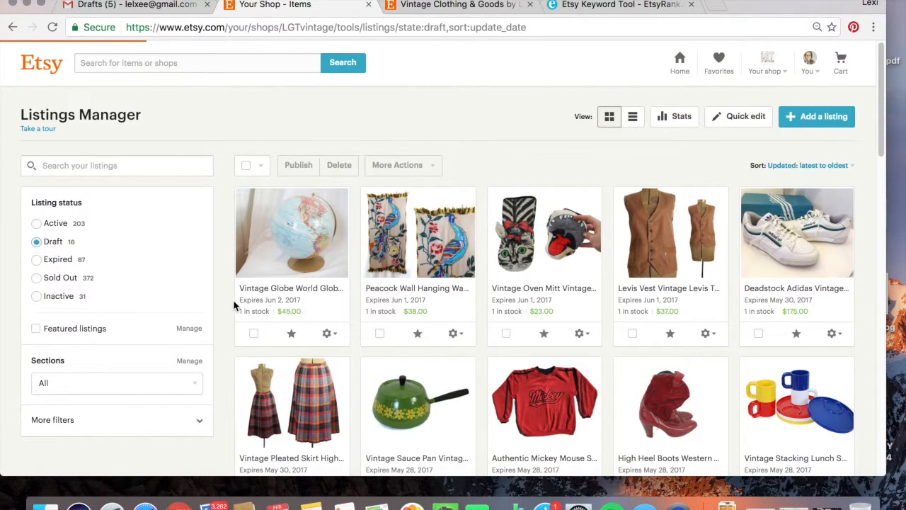
scroll(299, 268, "down", 10)
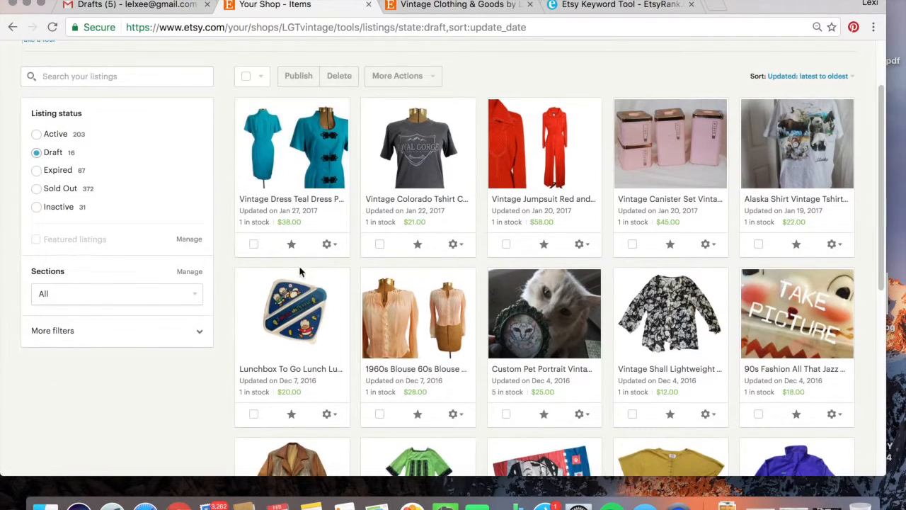
scroll(299, 269, "up", 7)
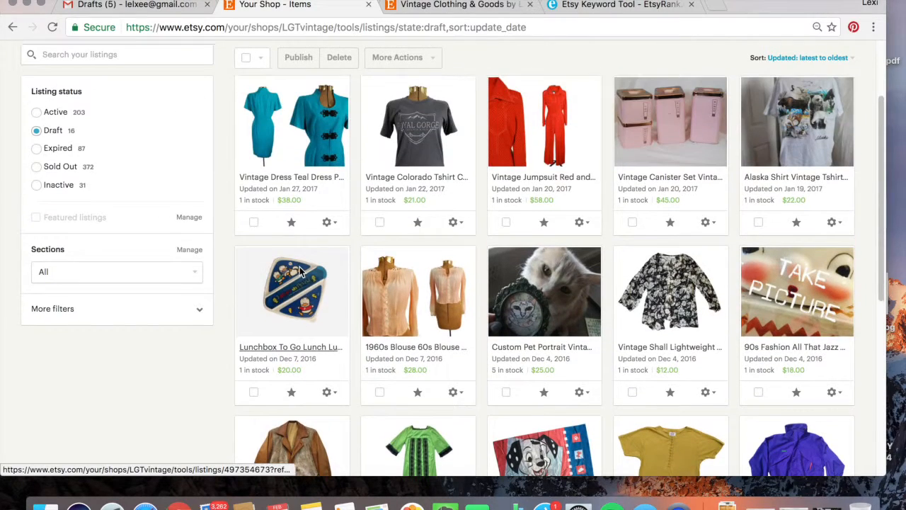
scroll(300, 271, "up", 3)
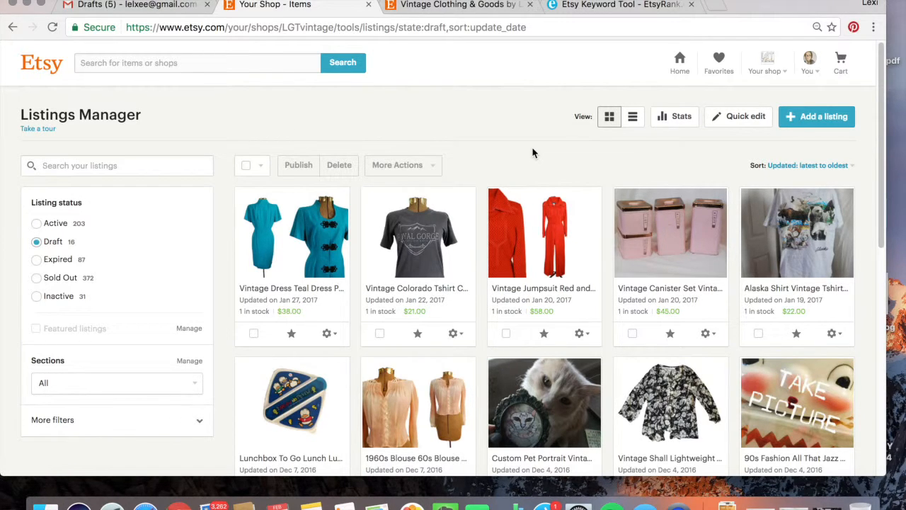
scroll(535, 148, "down", 1)
scroll(538, 138, "up", 1)
- Start a new listing and upload the skirt photos DSC_0106.JPG and DSC_0105.JPG from the Desktop
left_click(823, 119)
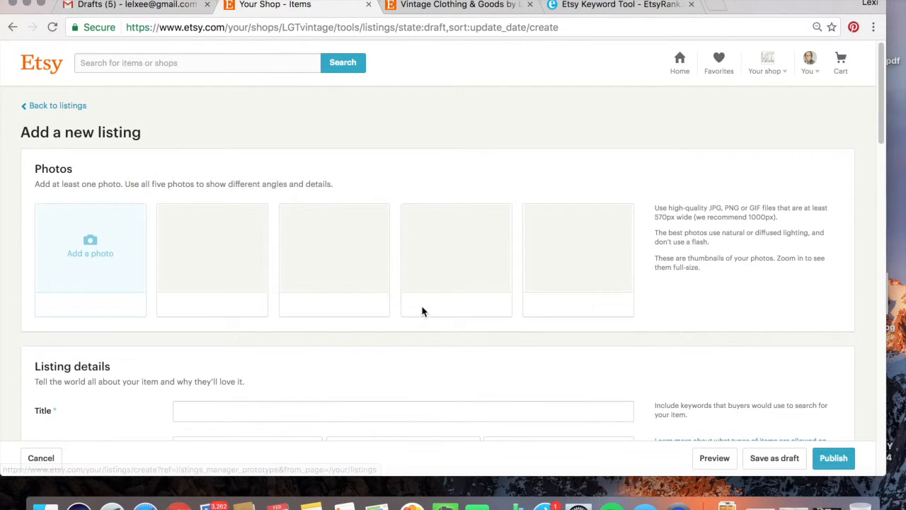
left_click(97, 262)
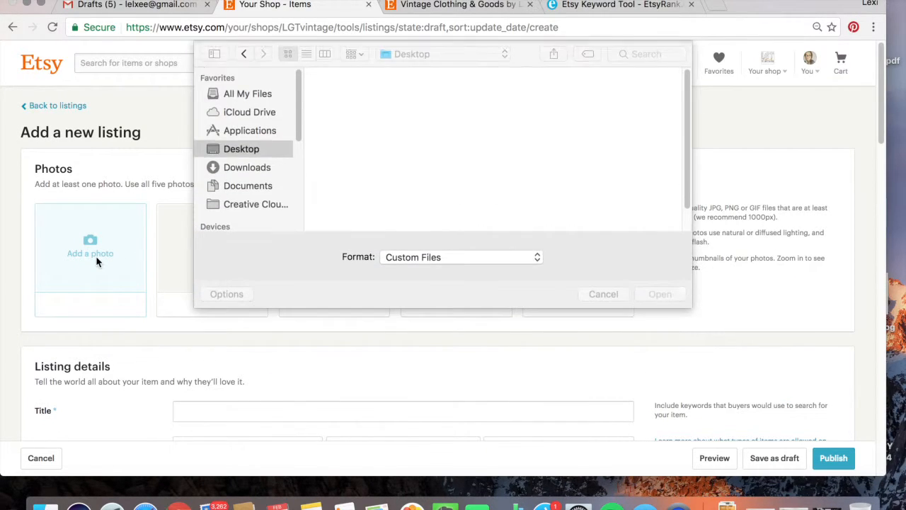
left_click(357, 178)
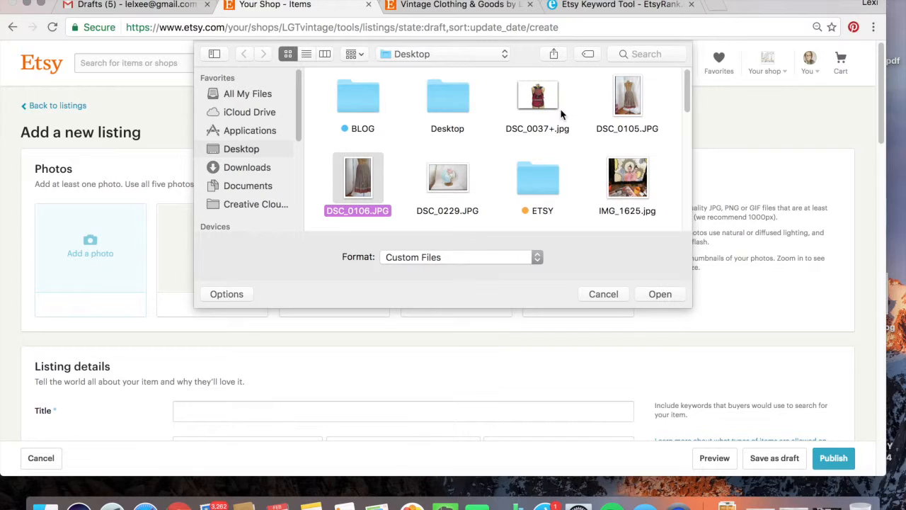
left_click(627, 98, "super")
left_click(666, 297)
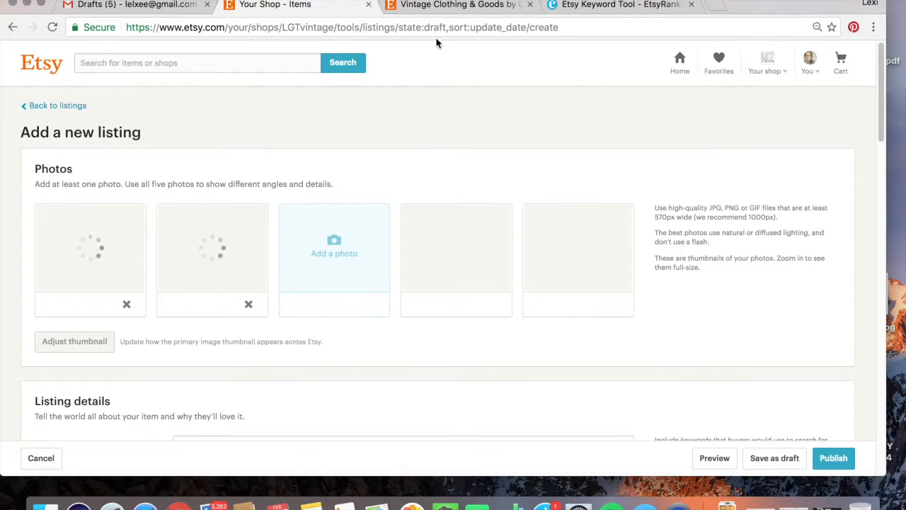
- Look through the items displayed on the LGTvintage shop page
left_click(432, 10)
scroll(495, 248, "down", 5)
scroll(513, 289, "down", 10)
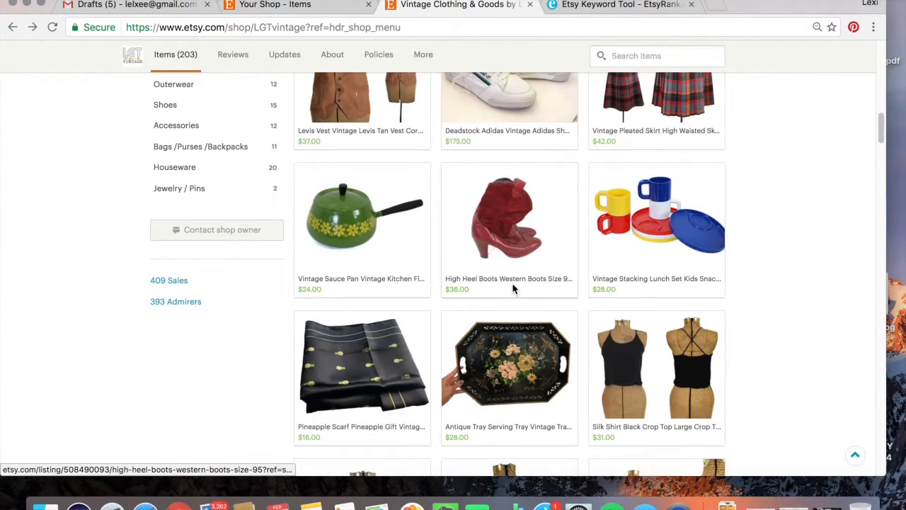
scroll(513, 288, "up", 6)
scroll(514, 288, "up", 1)
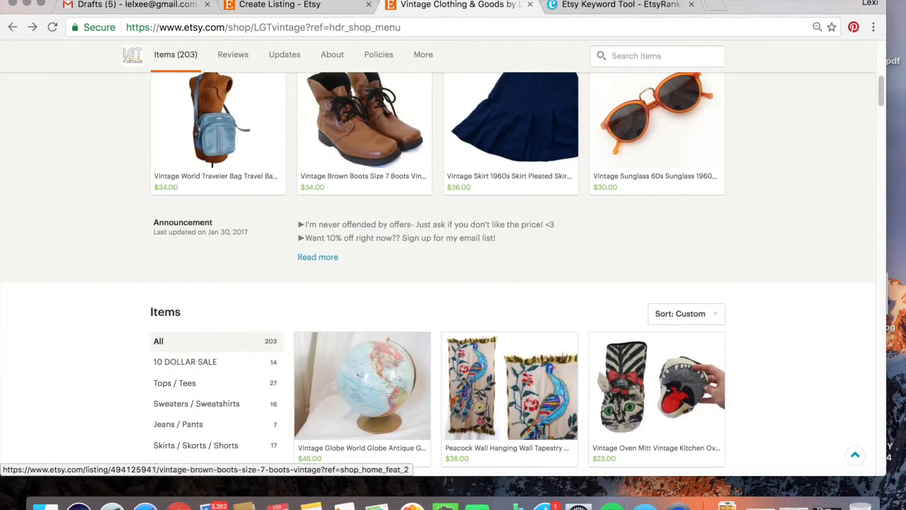
- Return to the new listing form and look over its uploaded photos and the listing details fields
left_click(288, 8)
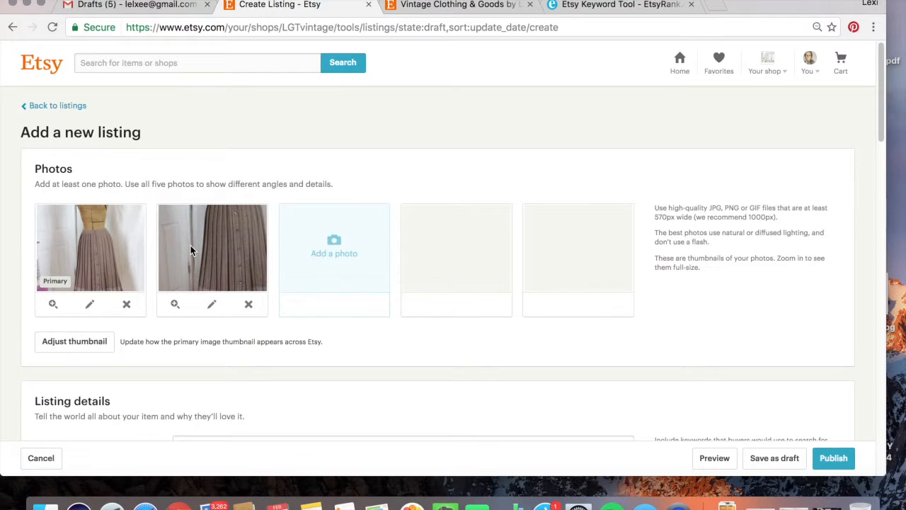
scroll(448, 395, "down", 3)
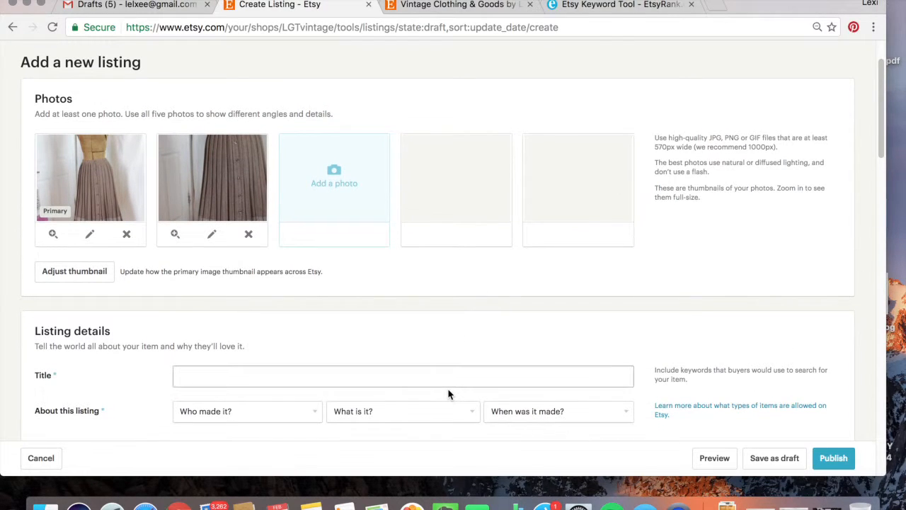
scroll(448, 395, "down", 1)
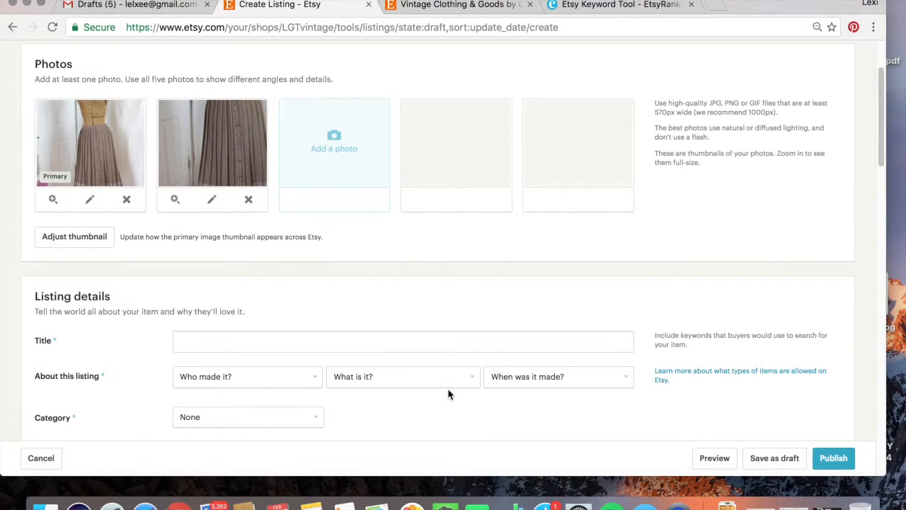
scroll(443, 313, "down", 2)
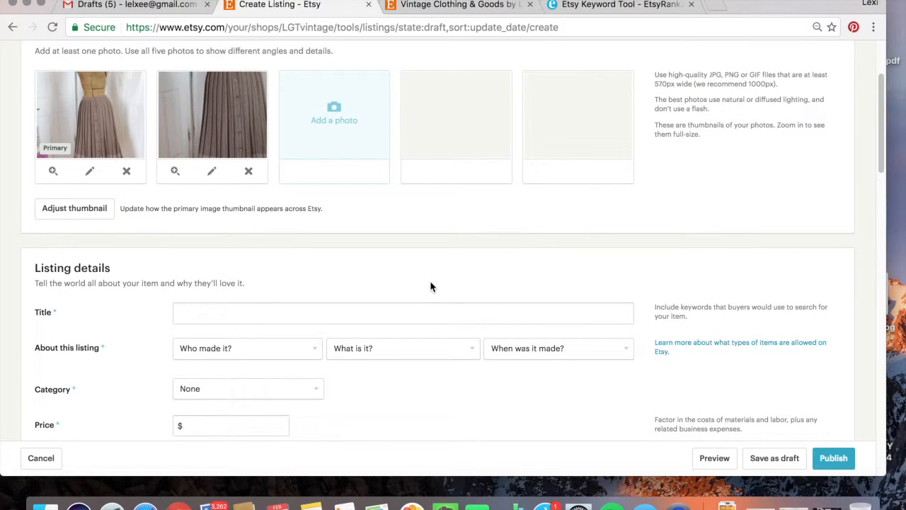
- Compare the new listing's photos with the featured and regular item photos on the shop page
left_click(442, 7)
scroll(494, 334, "up", 5)
scroll(494, 335, "down", 8)
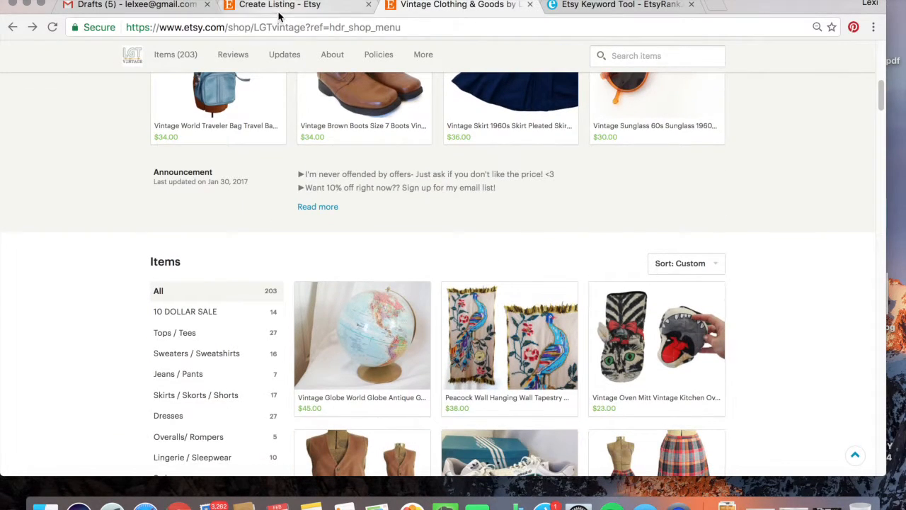
left_click(279, 7)
scroll(311, 276, "up", 2)
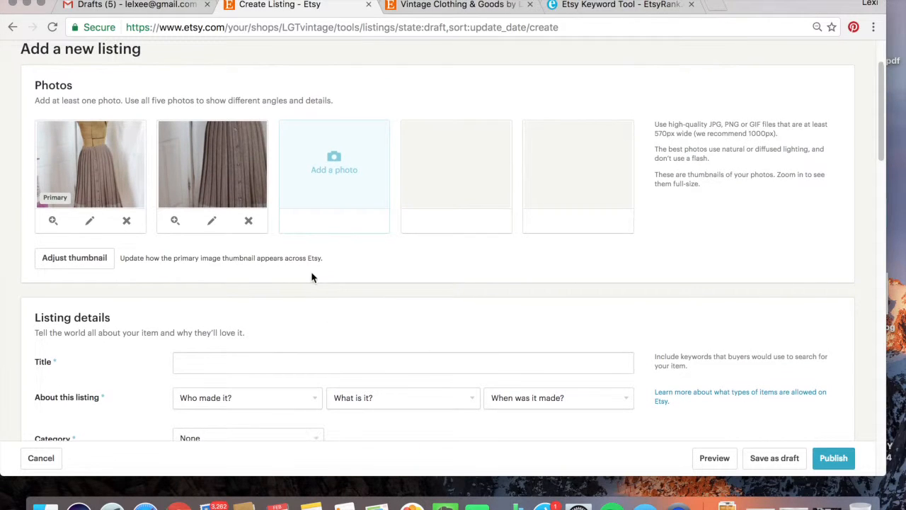
left_click(450, 5)
scroll(435, 209, "up", 3)
scroll(434, 204, "down", 10)
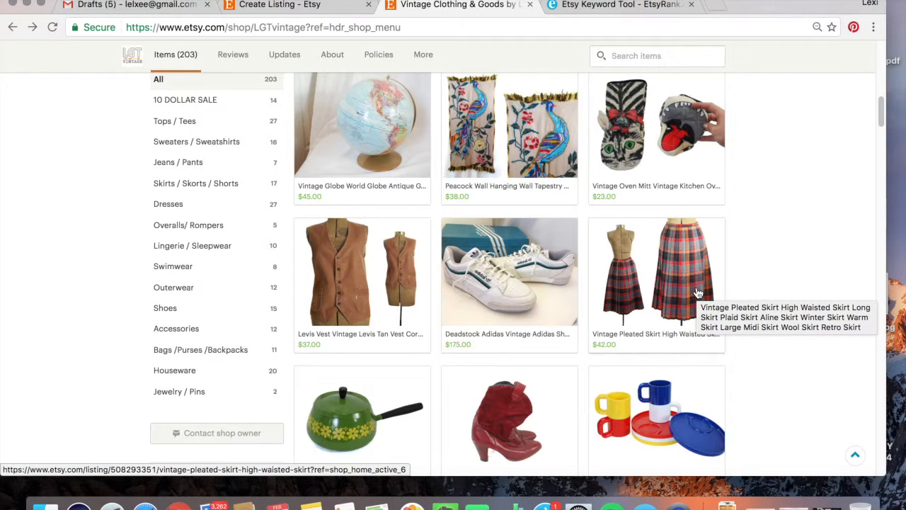
scroll(697, 292, "up", 3)
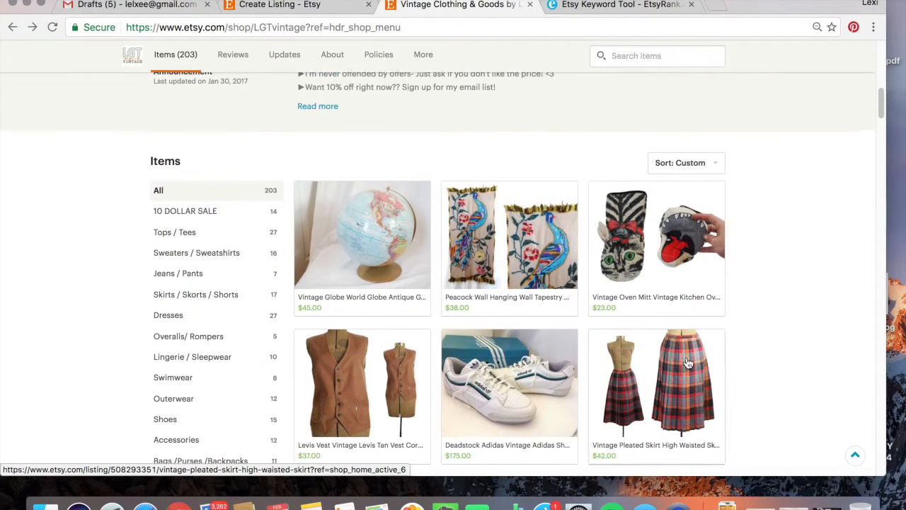
scroll(687, 363, "up", 9)
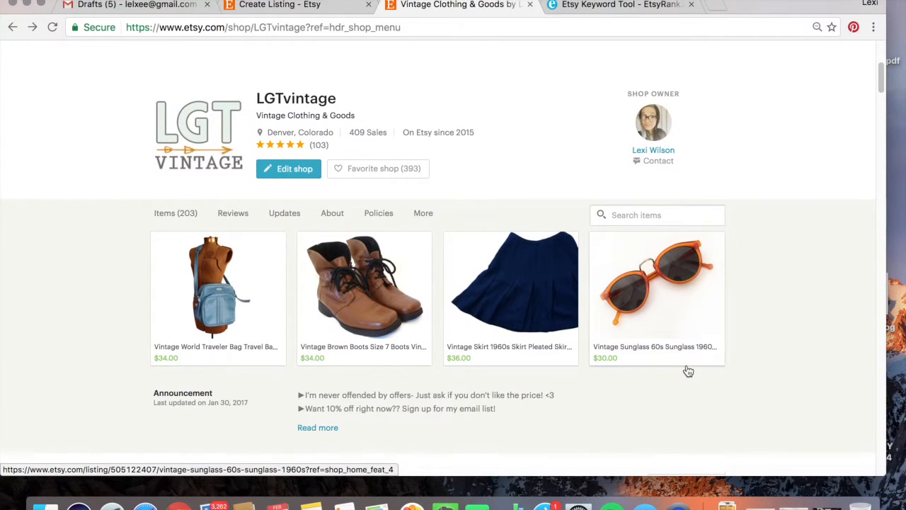
scroll(685, 375, "up", 3)
scroll(608, 219, "down", 4)
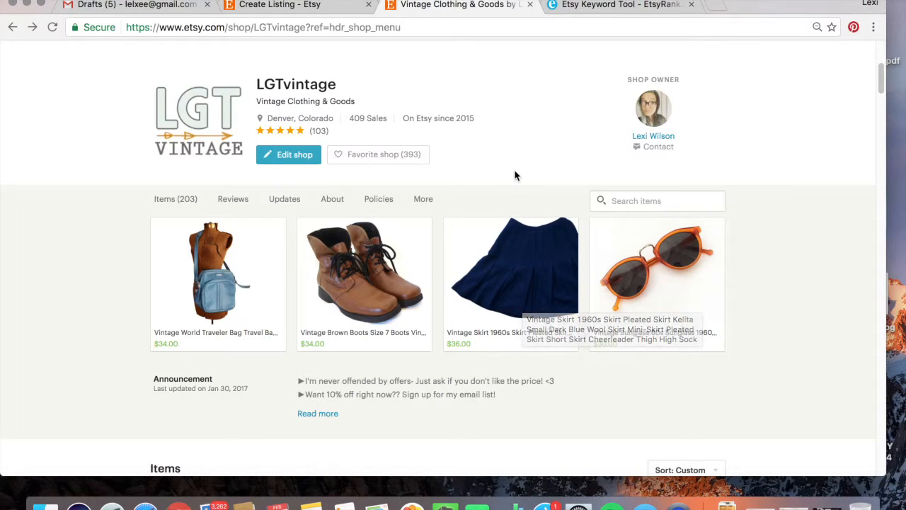
scroll(522, 154, "down", 5)
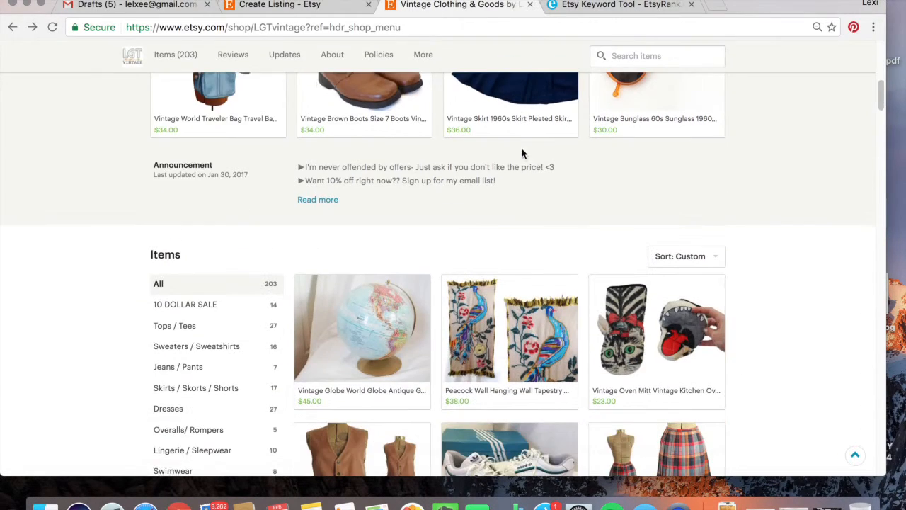
- Open the shop's plaid Vintage Pleated Skirt listing and go to its item details
left_click(682, 320)
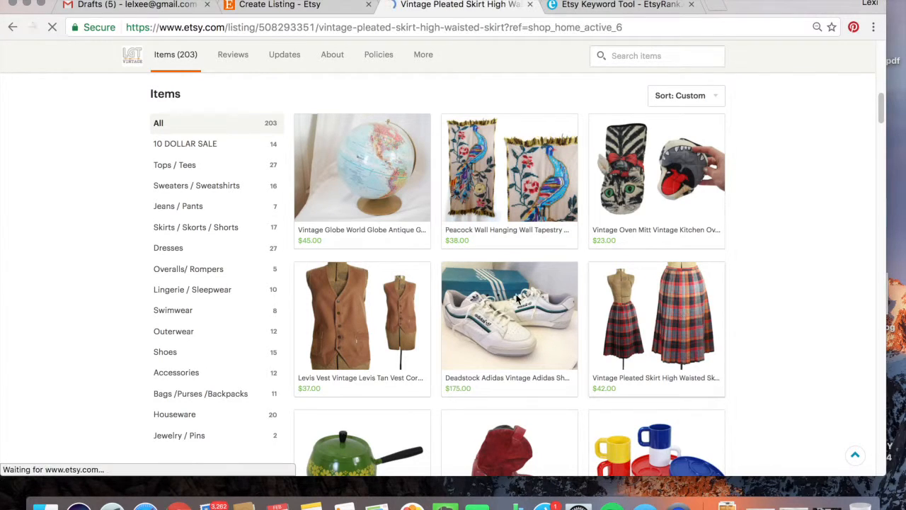
scroll(479, 314, "down", 5)
scroll(479, 315, "down", 2)
scroll(225, 209, "down", 1)
scroll(225, 209, "up", 3)
scroll(224, 208, "down", 1)
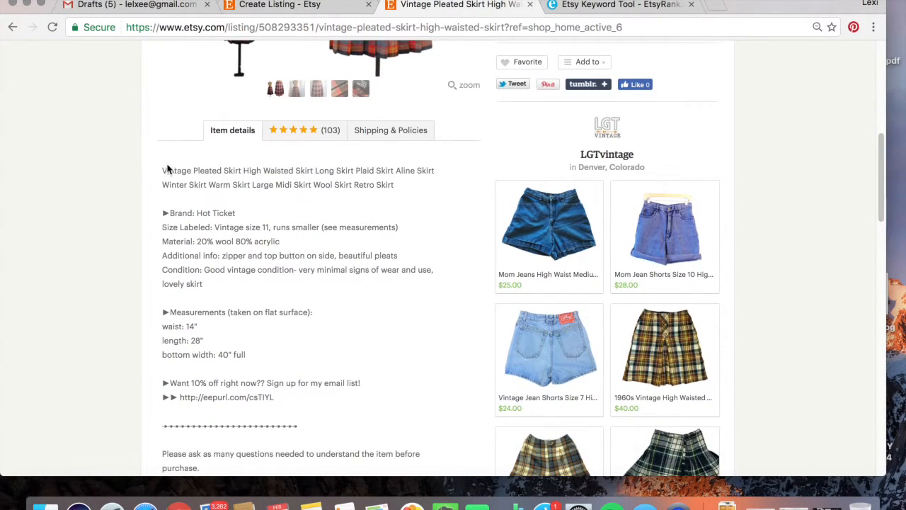
- Copy the plaid skirt's full item description, through the Pinterest link, into the new listing's Description
left_click_drag(162, 171, 368, 357)
scroll(255, 226, "down", 4)
scroll(255, 224, "down", 6)
scroll(255, 225, "down", 1)
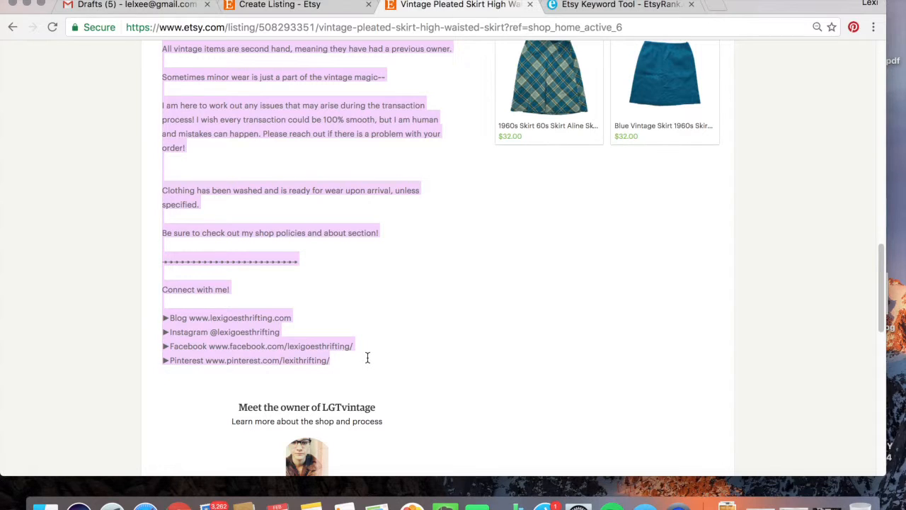
left_click(283, 5)
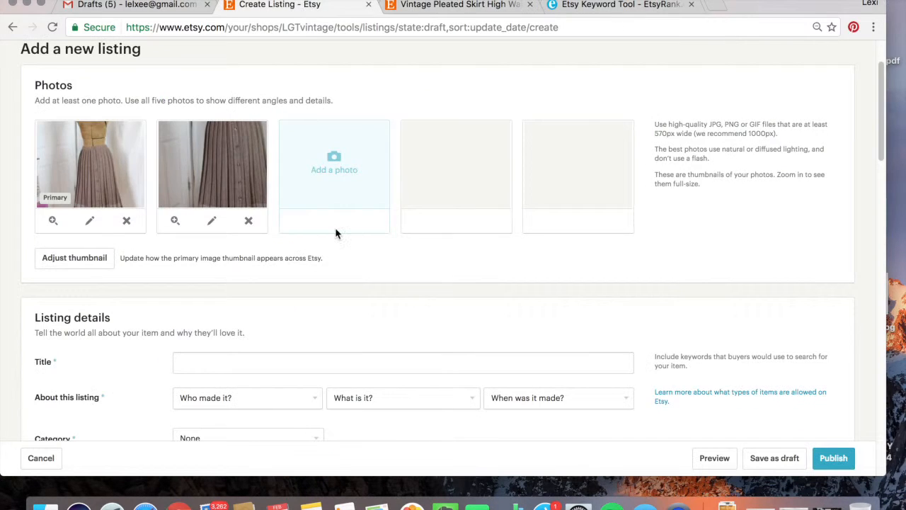
scroll(332, 226, "down", 5)
left_click(306, 333)
key("super+v")
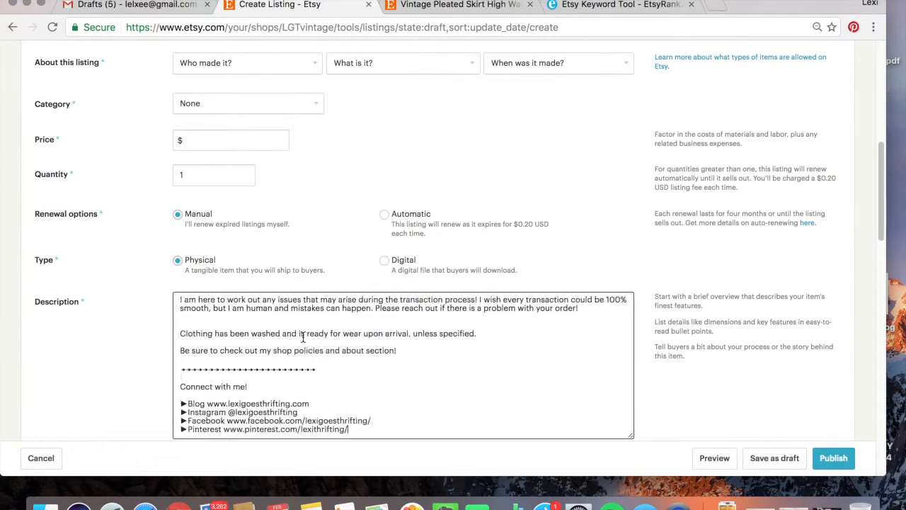
- Review the pasted description's brand, size, material, condition, measurements and shop policy text
scroll(303, 338, "down", 5)
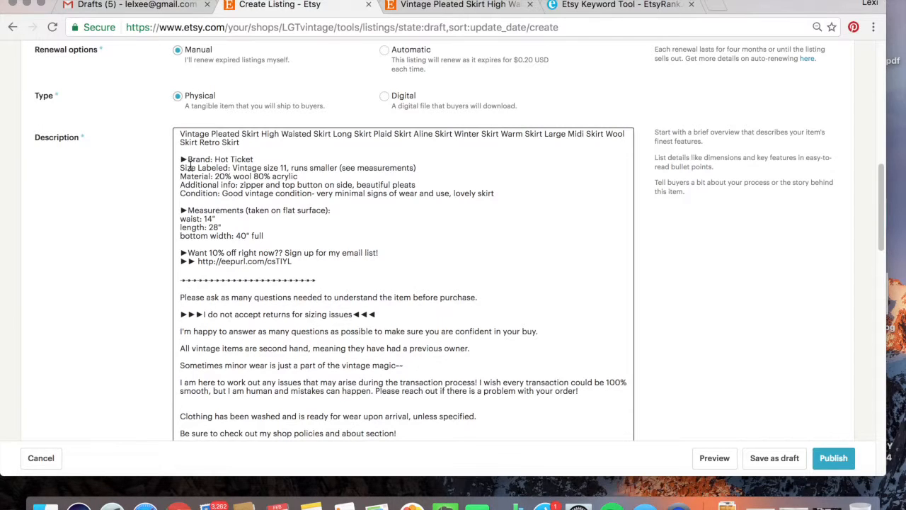
left_click_drag(191, 158, 253, 235)
left_click(252, 235)
scroll(206, 145, "down", 1)
scroll(152, 180, "down", 2)
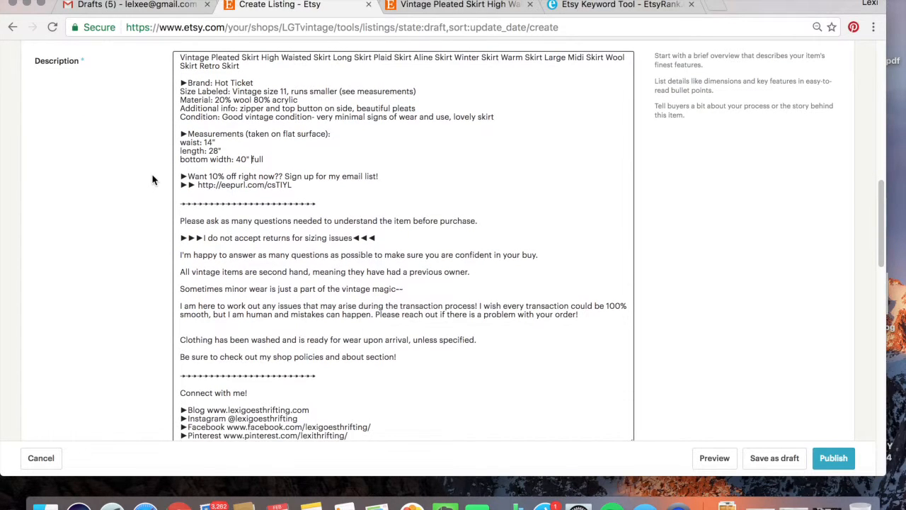
scroll(152, 180, "up", 1)
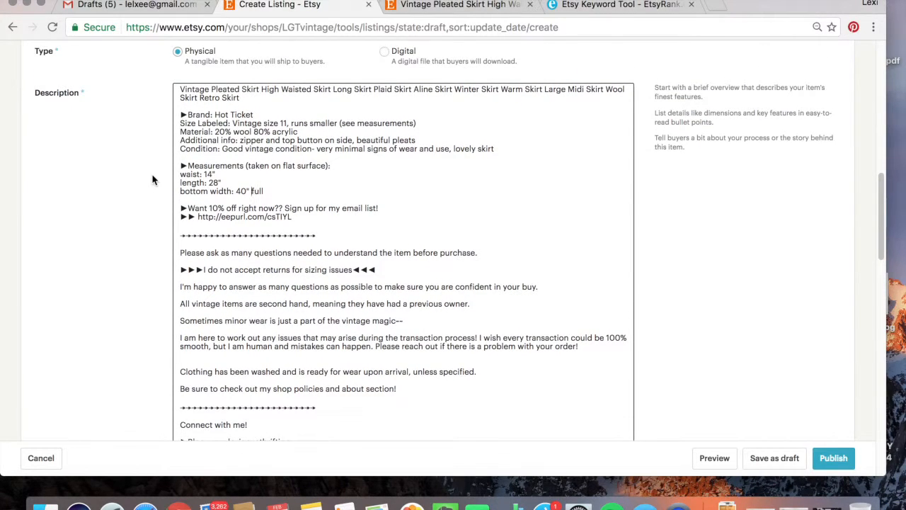
scroll(152, 179, "down", 2)
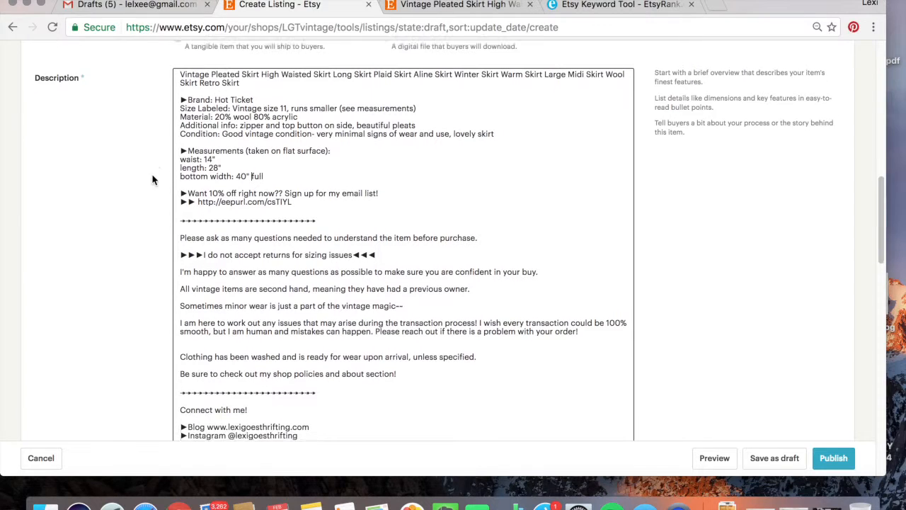
scroll(152, 179, "up", 1)
scroll(152, 180, "up", 1)
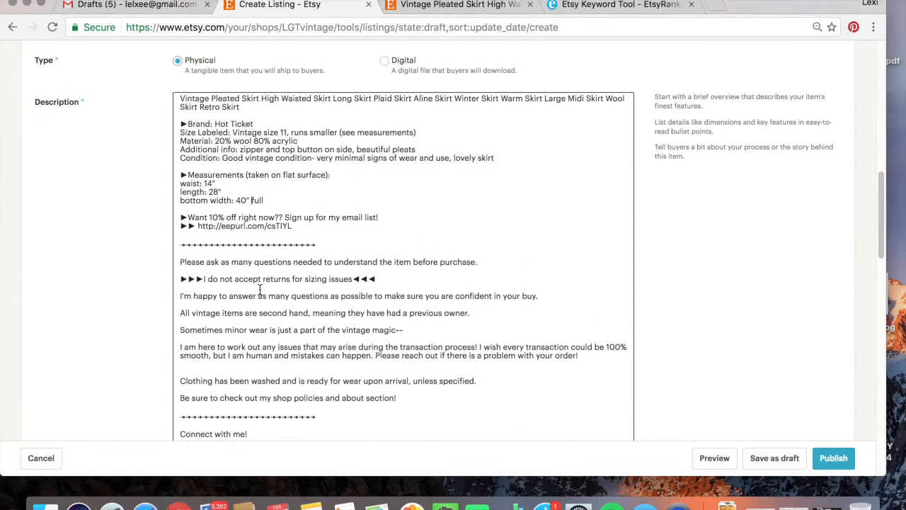
- Look over the new listing's uploaded photos and go to its empty Title
scroll(260, 289, "up", 1)
scroll(259, 289, "down", 5)
scroll(260, 289, "up", 10)
scroll(266, 192, "up", 20)
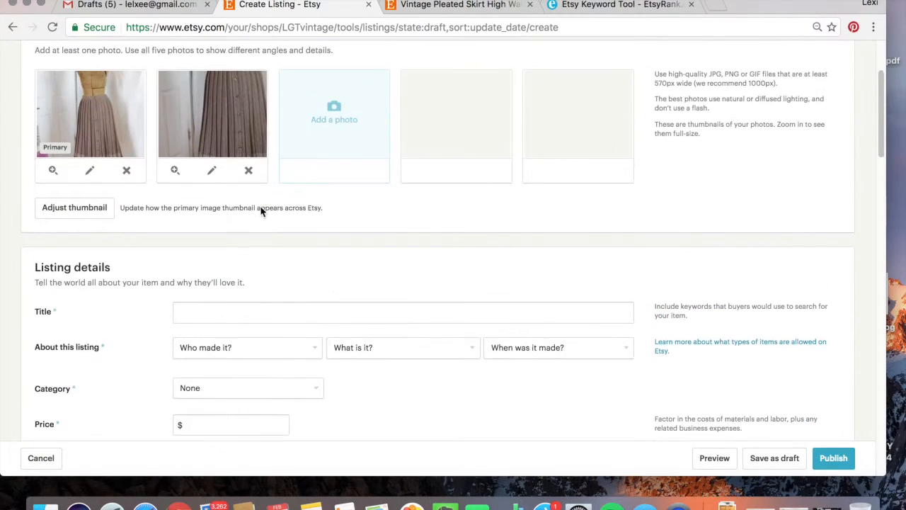
scroll(256, 291, "up", 2)
scroll(255, 293, "down", 5)
left_click(231, 241)
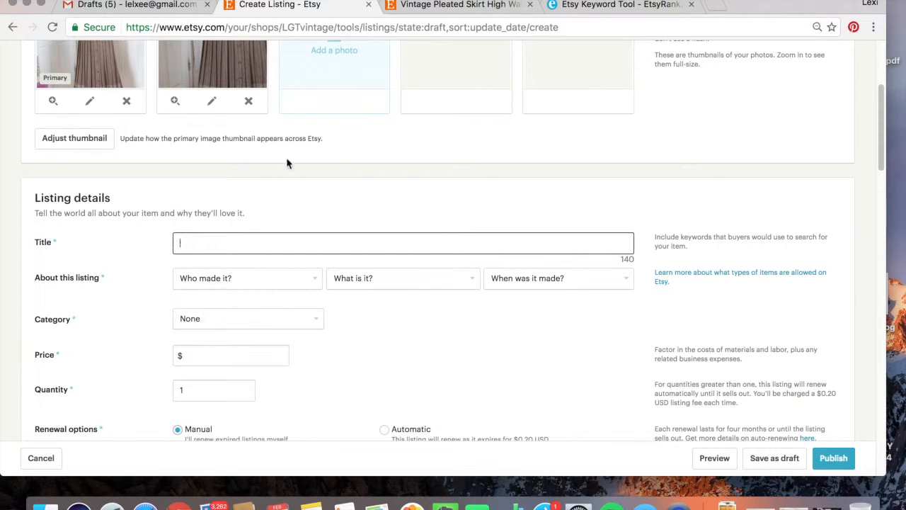
- Switch to the EtsyRank Keyword Tool and review the related tags for "pleated skirt", including their popularity and competition
left_click(572, 7)
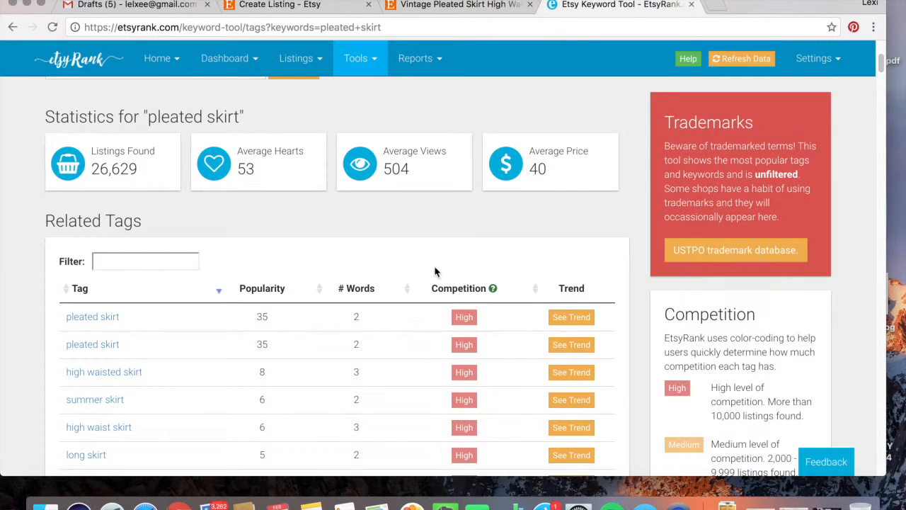
scroll(434, 269, "up", 5)
left_click(146, 217)
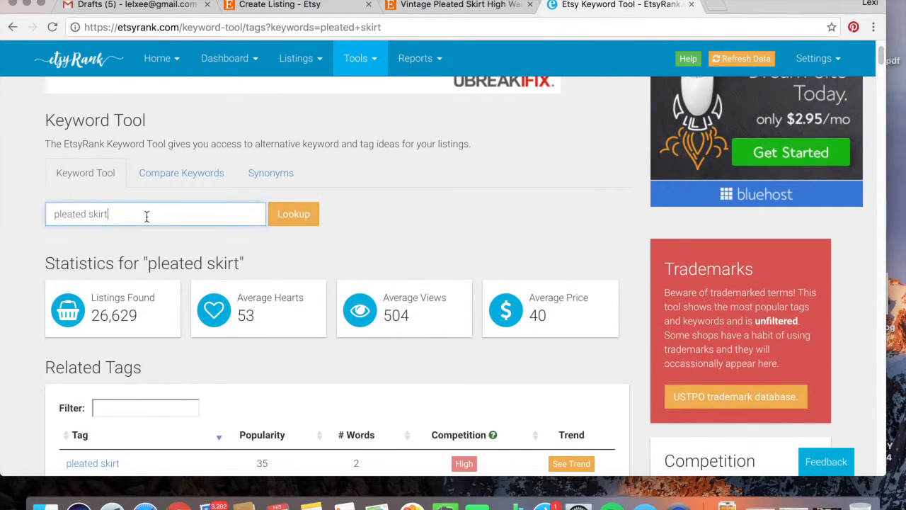
scroll(417, 236, "down", 5)
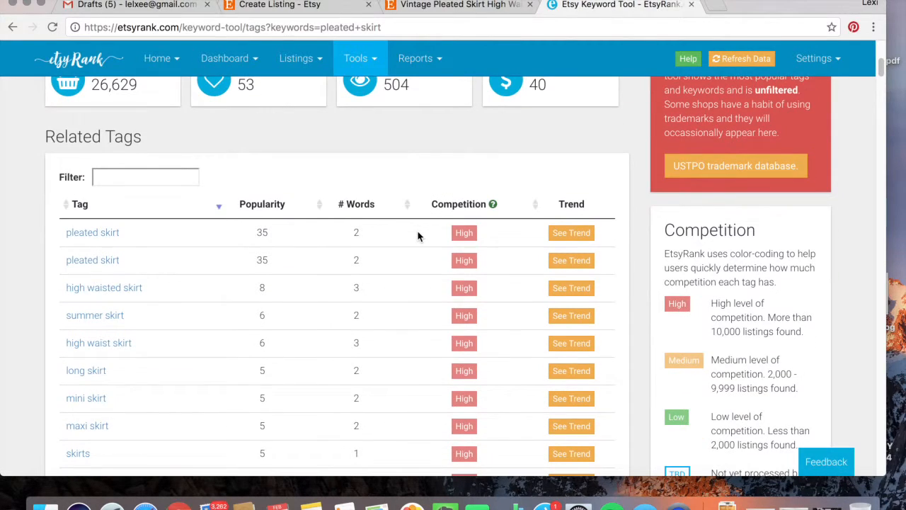
scroll(418, 236, "down", 3)
scroll(184, 222, "down", 4)
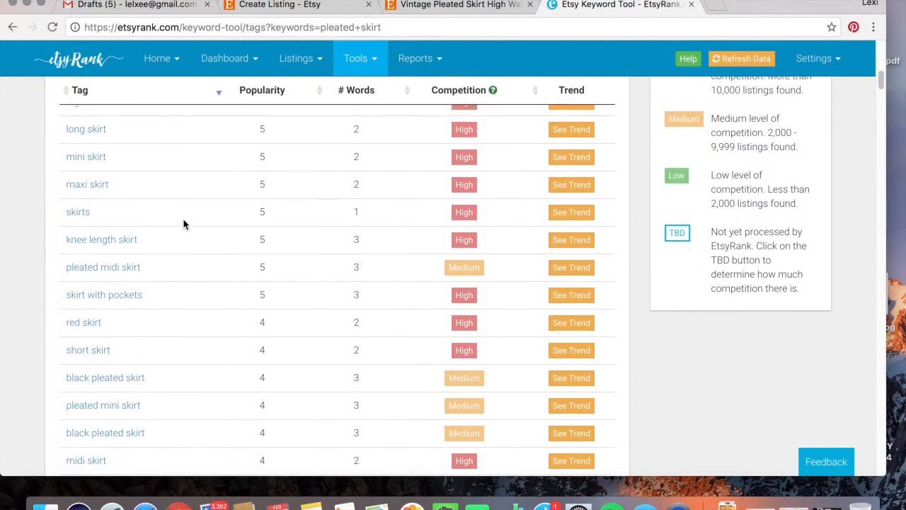
scroll(204, 385, "down", 3)
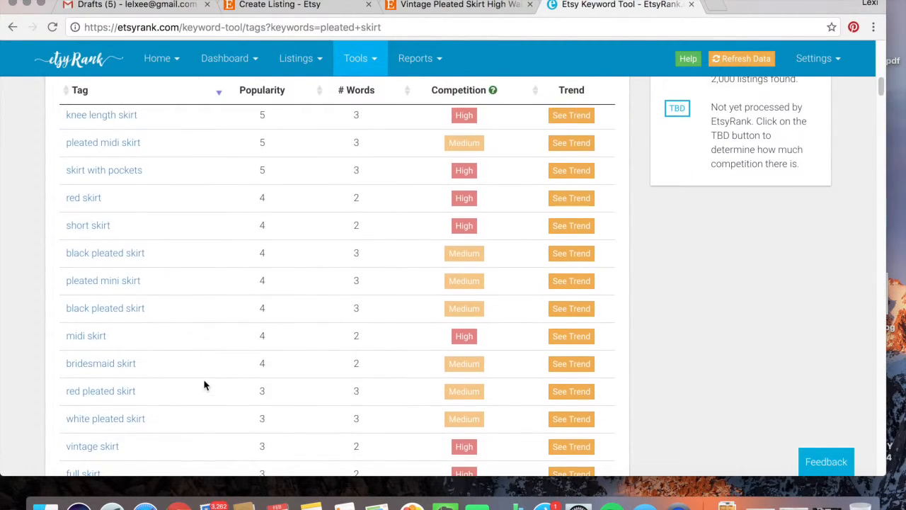
- Return to the new listing and copy the keyword line that opens the Description, ending in "Retro Skirt", into the Title
left_click(446, 5)
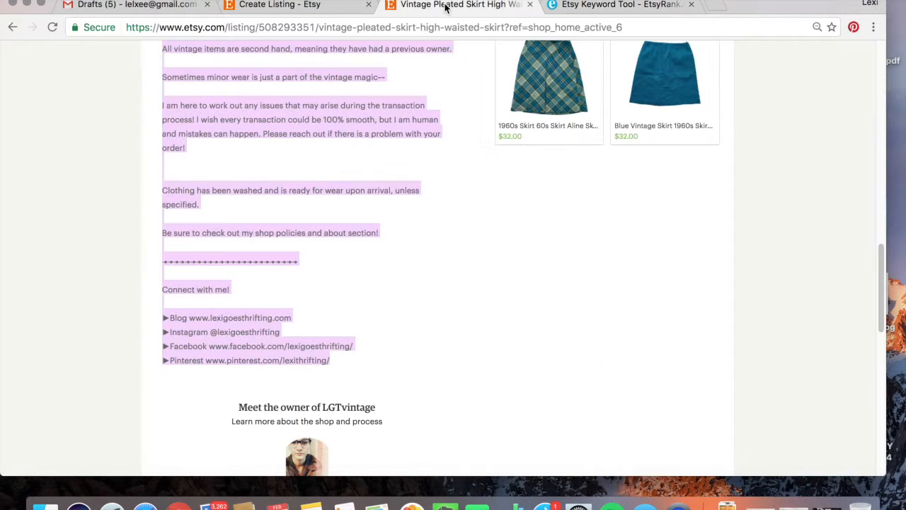
left_click(315, 6)
scroll(330, 236, "down", 5)
left_click(256, 358)
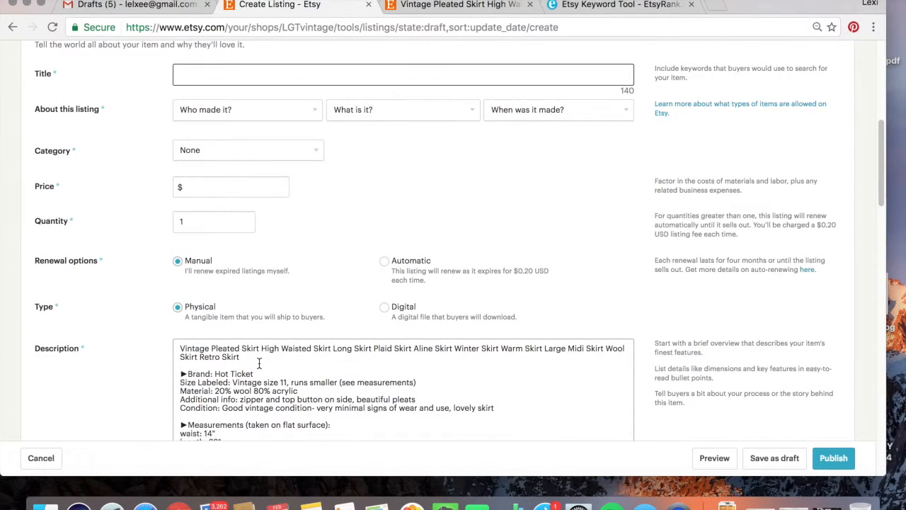
left_click_drag(240, 356, 165, 327)
key("ctrl+c")
left_click(216, 77)
key("ctrl+v")
right_click(410, 208)
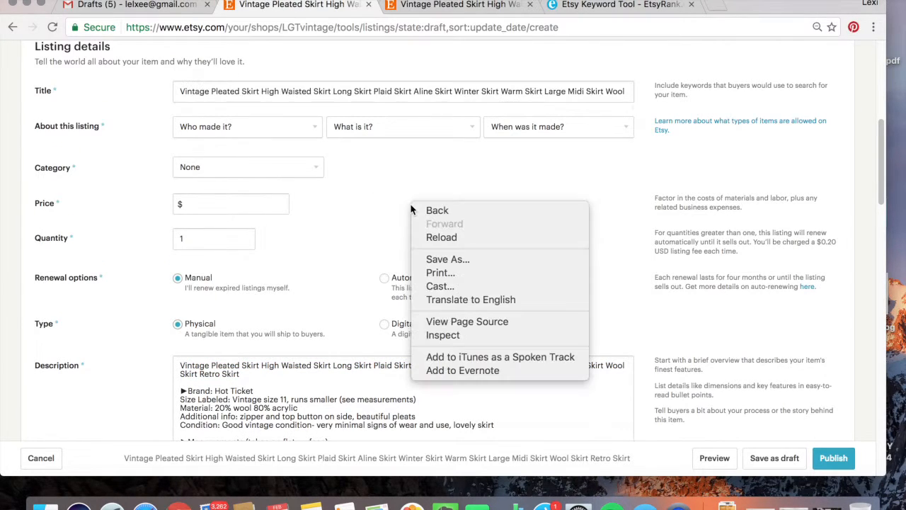
left_click(397, 190)
scroll(425, 177, "up", 2)
left_click(460, 167)
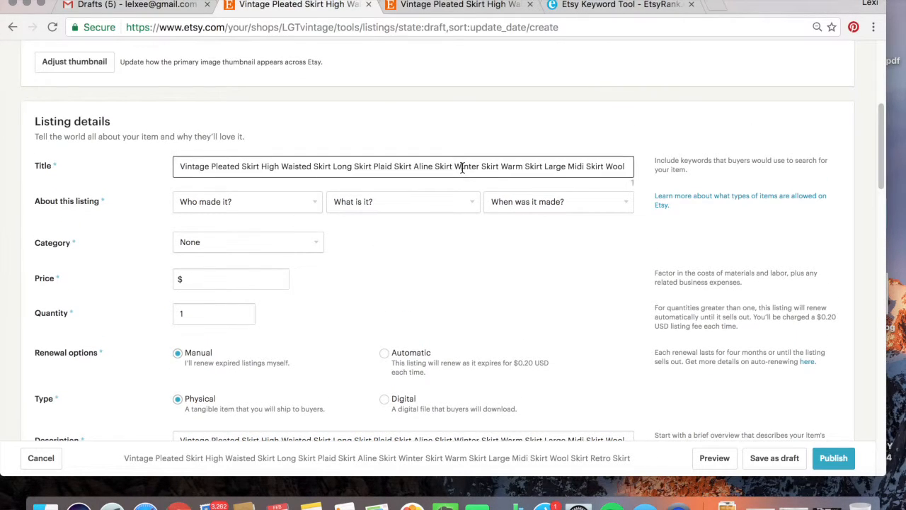
left_click(455, 266)
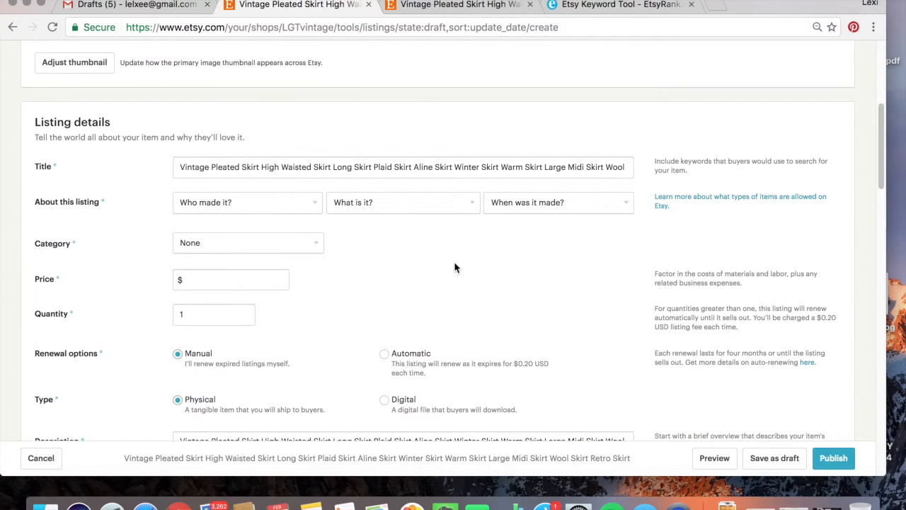
- Specify that the item was made by another company or person, is a finished product and dates from the 1960s
scroll(455, 267, "up", 5)
scroll(455, 268, "down", 5)
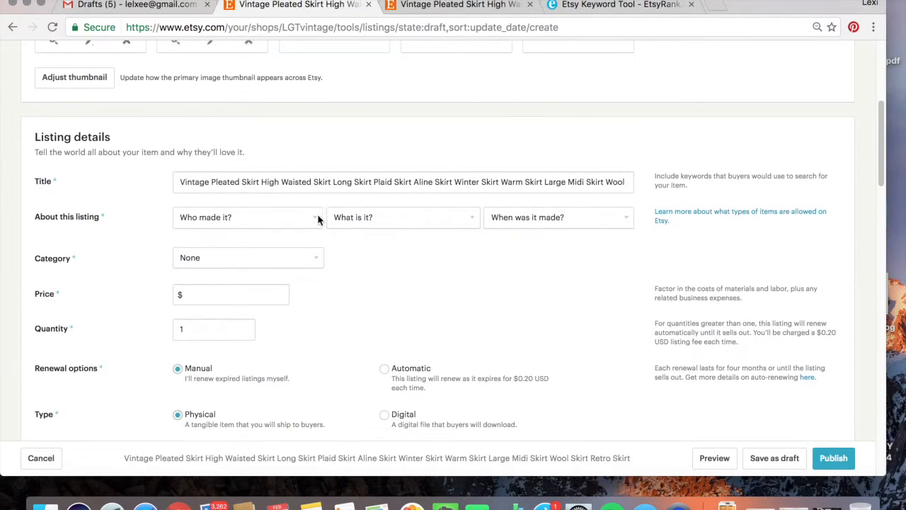
left_click(285, 189)
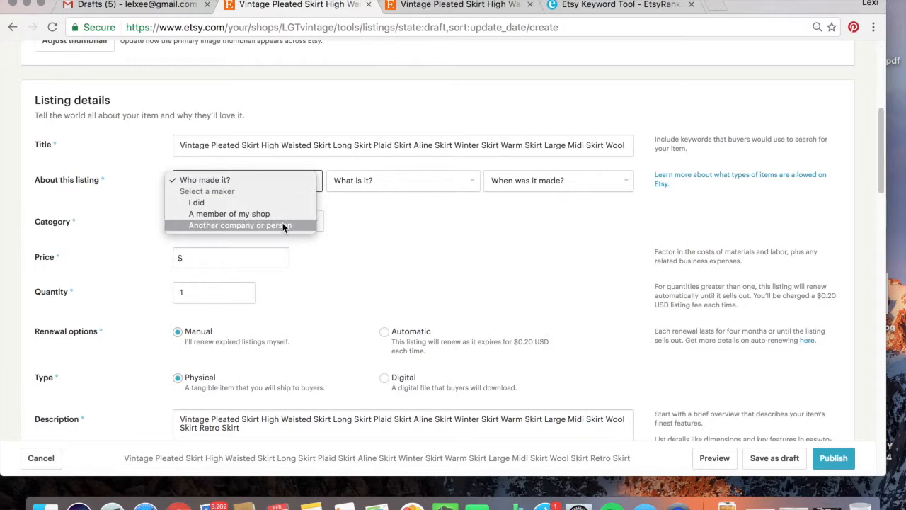
left_click(422, 177)
left_click(421, 184)
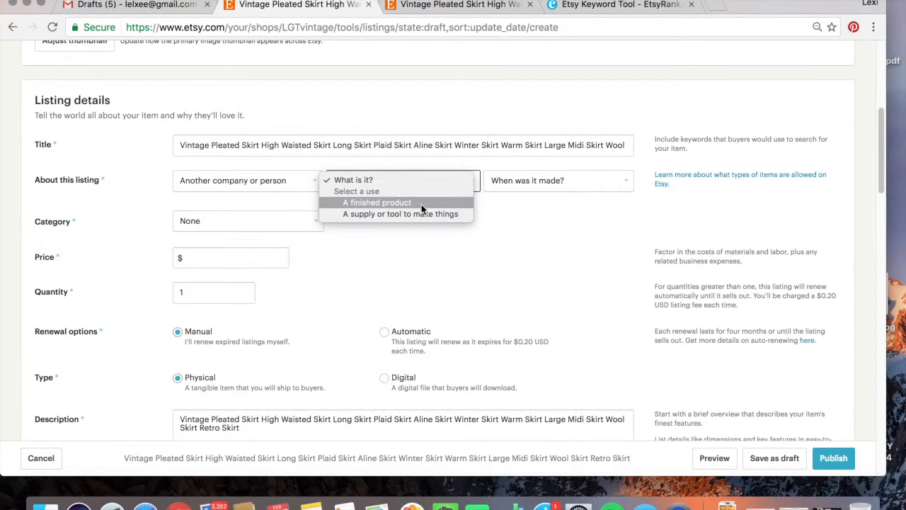
left_click(421, 203)
left_click(524, 179)
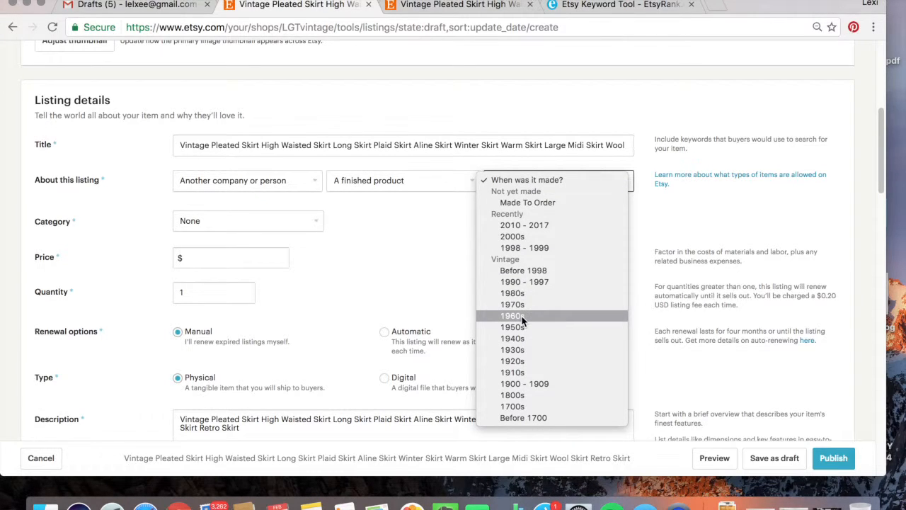
left_click(521, 317)
left_click(530, 184)
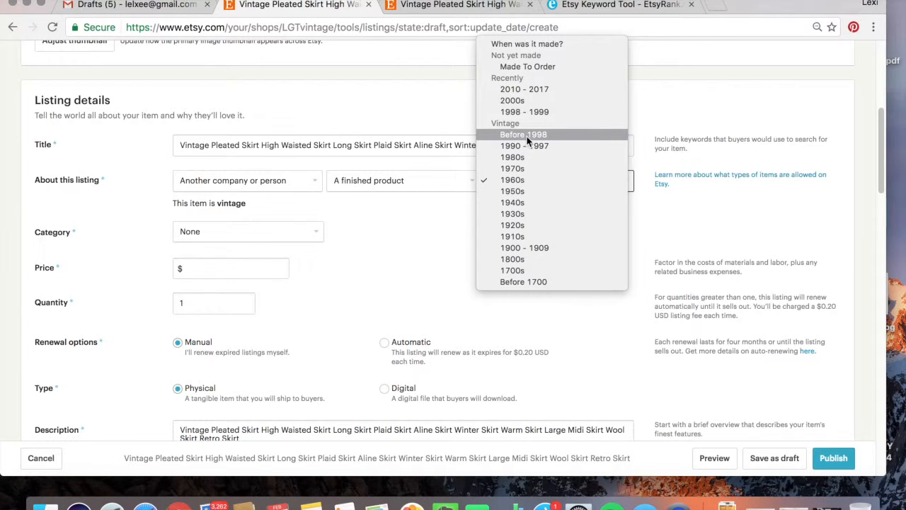
left_click(523, 186)
scroll(330, 255, "down", 2)
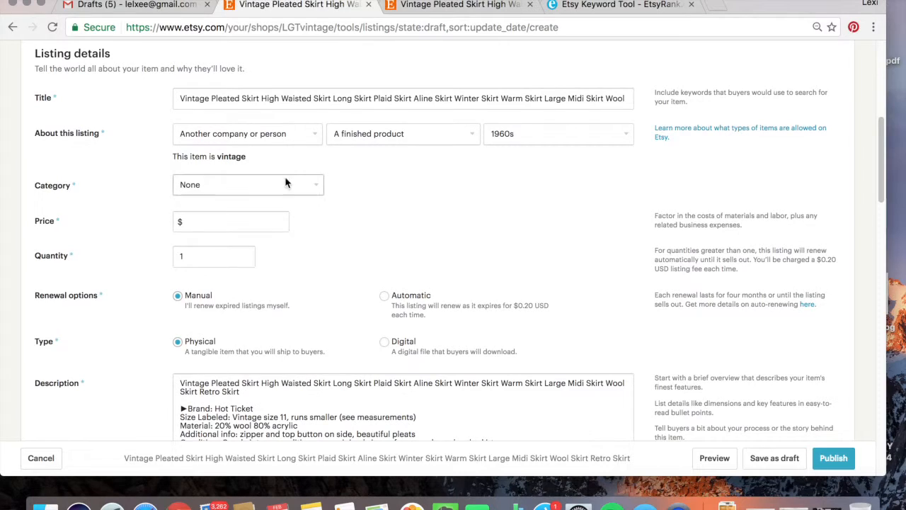
- Categorize the listing as Clothing, Women's Clothing, Skirts
left_click(286, 182)
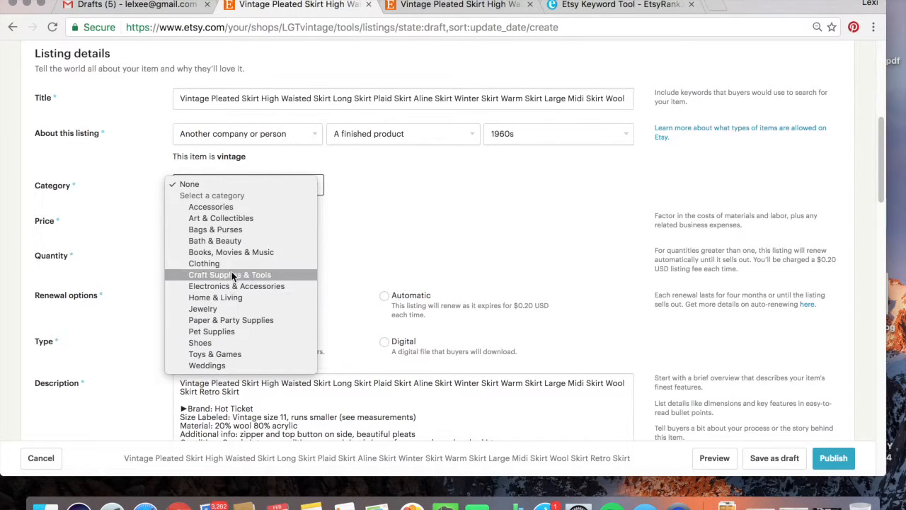
left_click(212, 263)
left_click(411, 186)
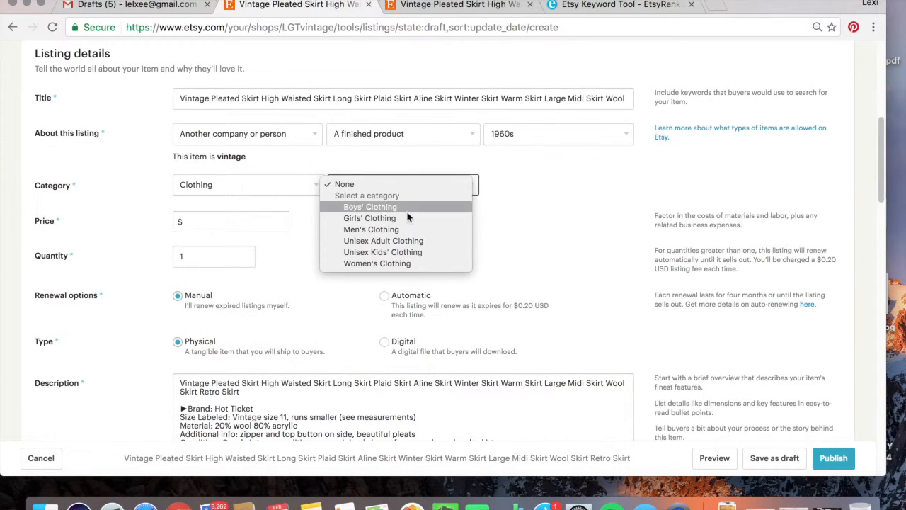
left_click(397, 262)
left_click(530, 185)
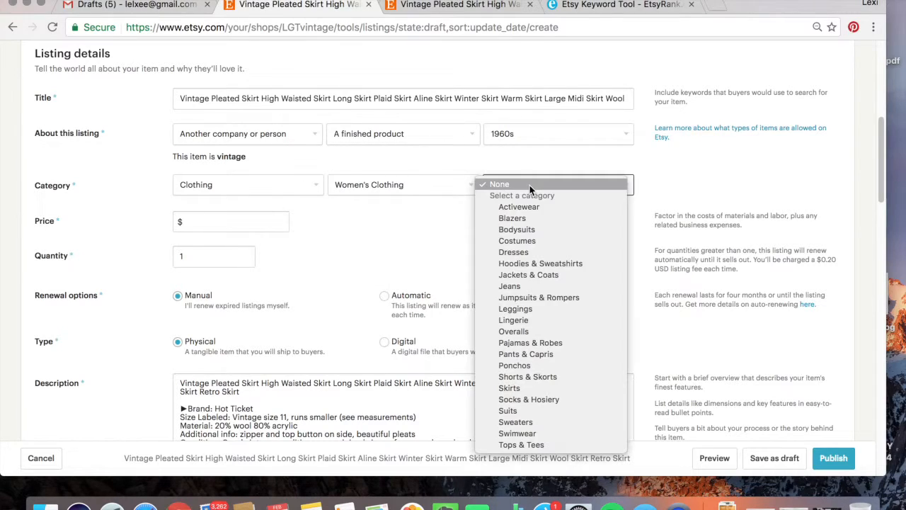
left_click(519, 390)
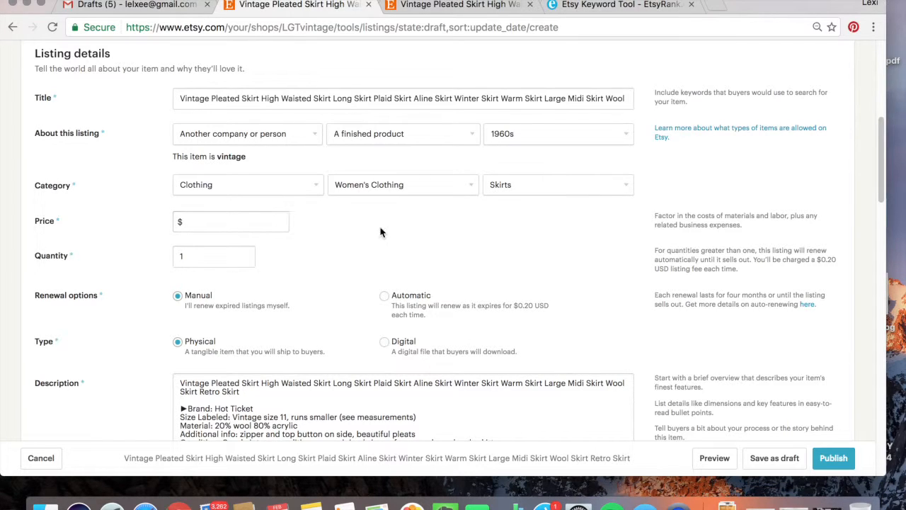
- Set the listing's price to $42
scroll(380, 232, "down", 3)
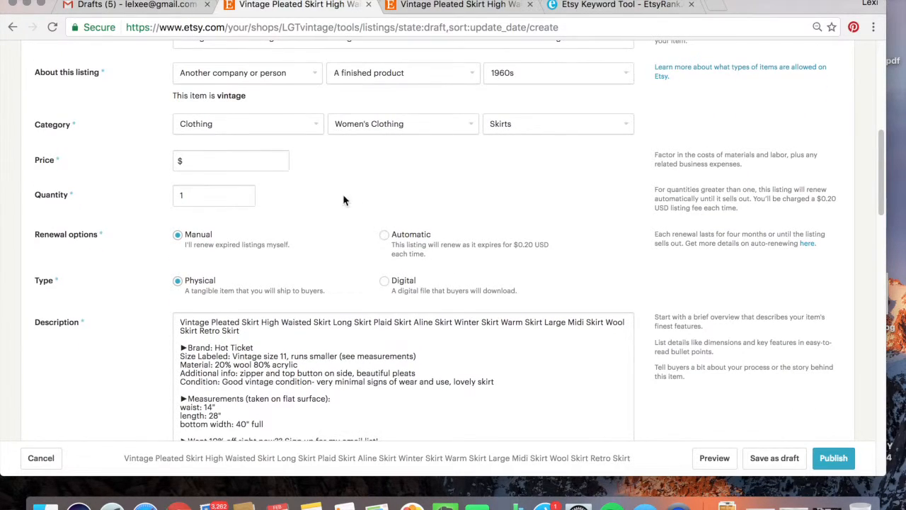
left_click(255, 155)
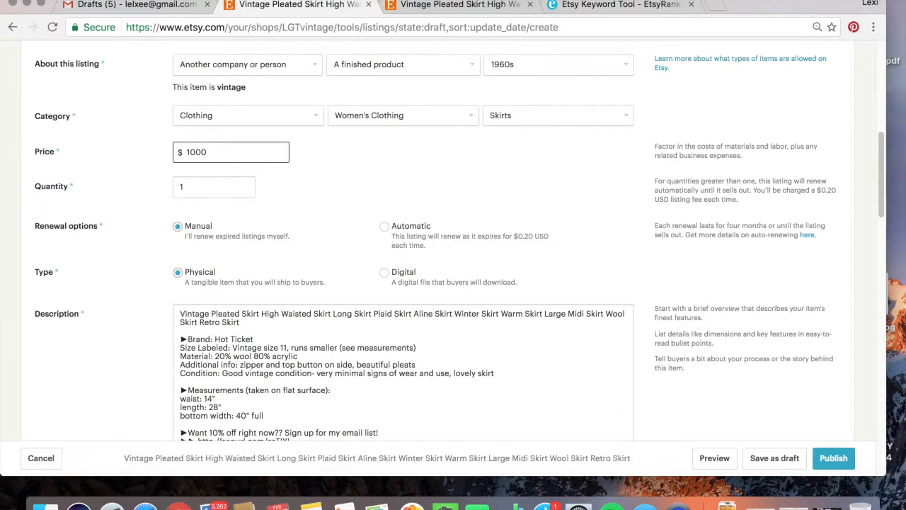
double_click(235, 151)
type("42")
left_click(330, 201)
- Review the listing's renewal options, item type and the item details in the Description
scroll(330, 201, "down", 3)
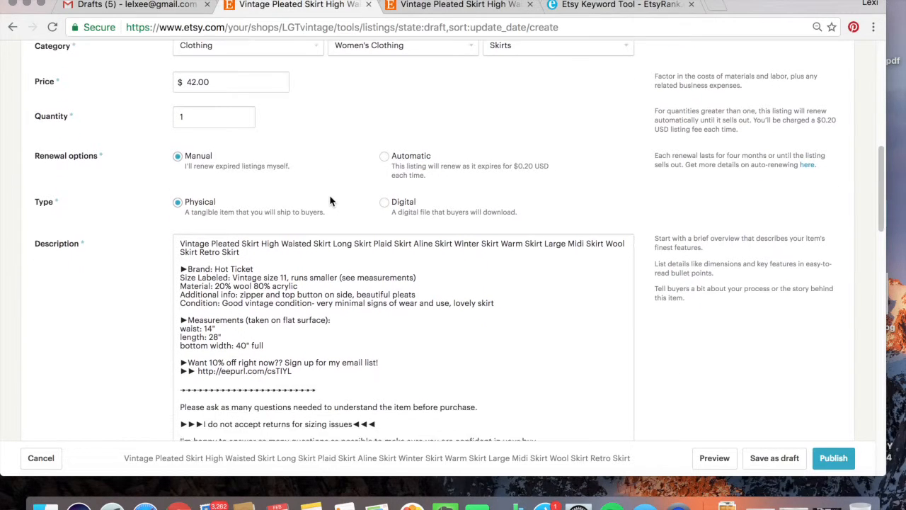
scroll(283, 121, "down", 1)
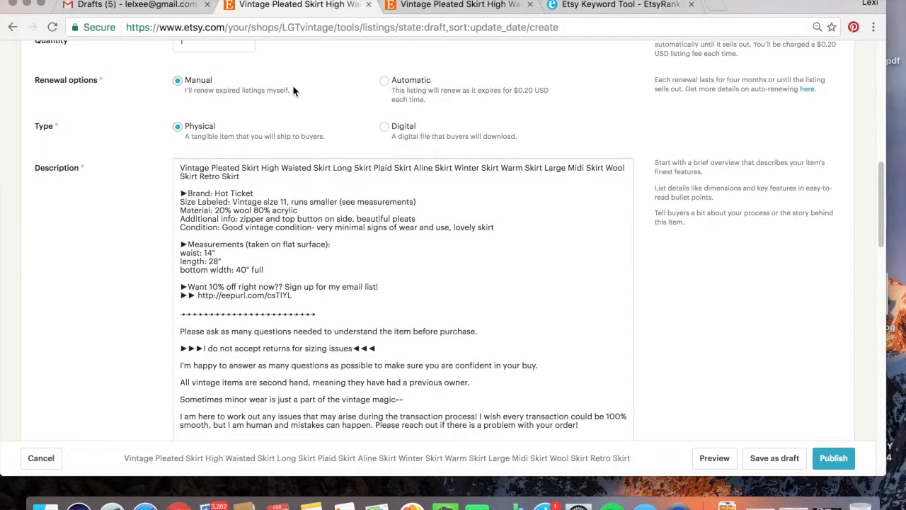
scroll(227, 155, "down", 1)
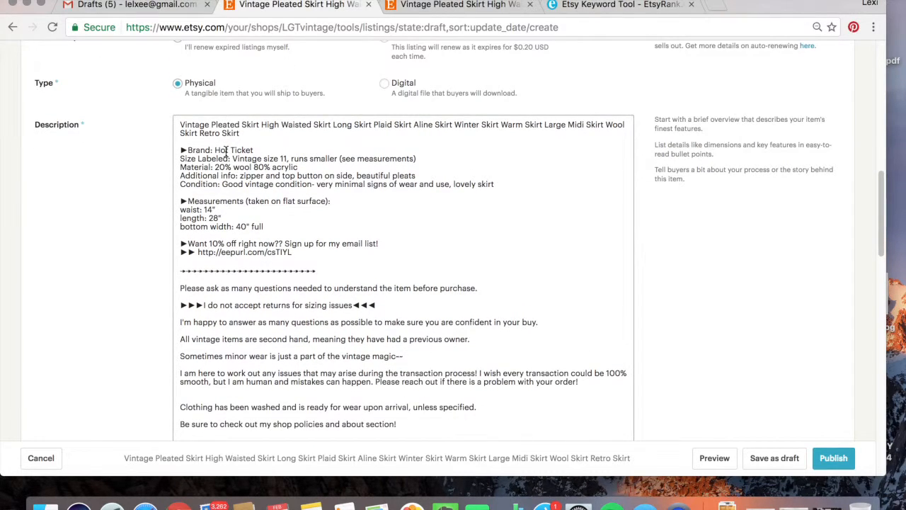
scroll(226, 151, "down", 1)
scroll(320, 197, "down", 2)
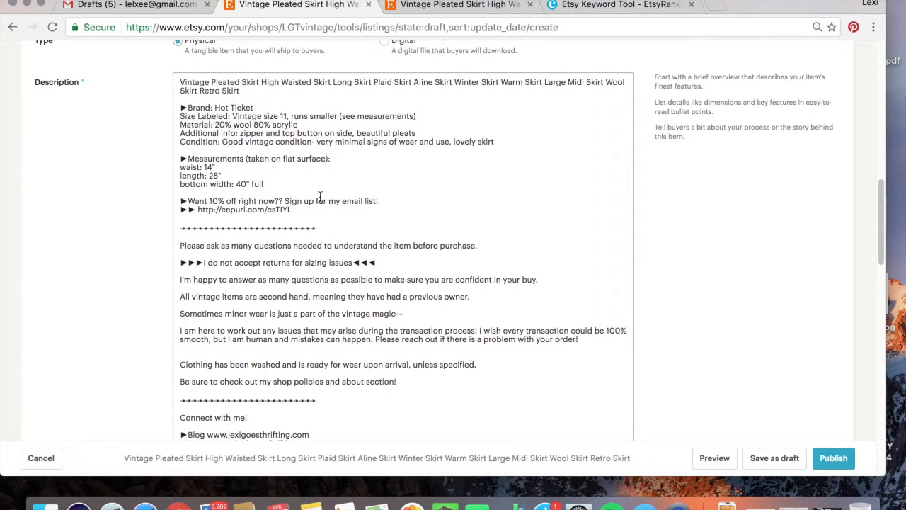
- Delete the brand name, the size text before "(see measurements)" and the material composition from the Description, leaving their labels
left_click_drag(263, 120, 225, 121)
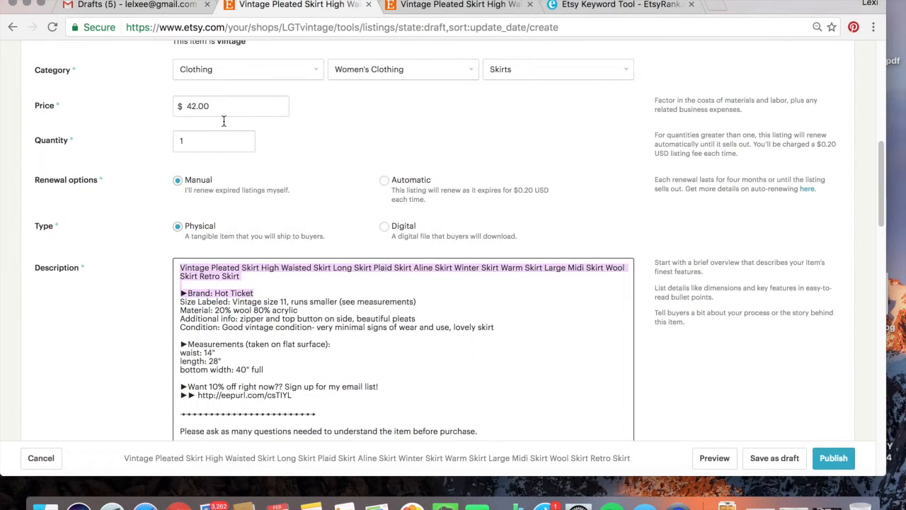
left_click(289, 295)
scroll(289, 296, "down", 3)
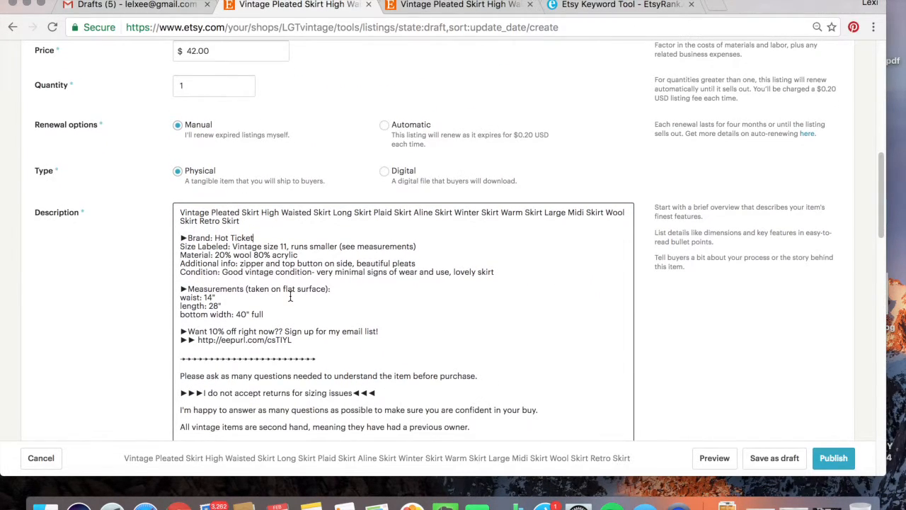
left_click_drag(253, 239, 221, 238)
key("BackSpace")
key("BackSpace")
left_click_drag(232, 246, 213, 255)
key("BackSpace")
key("BackSpace")
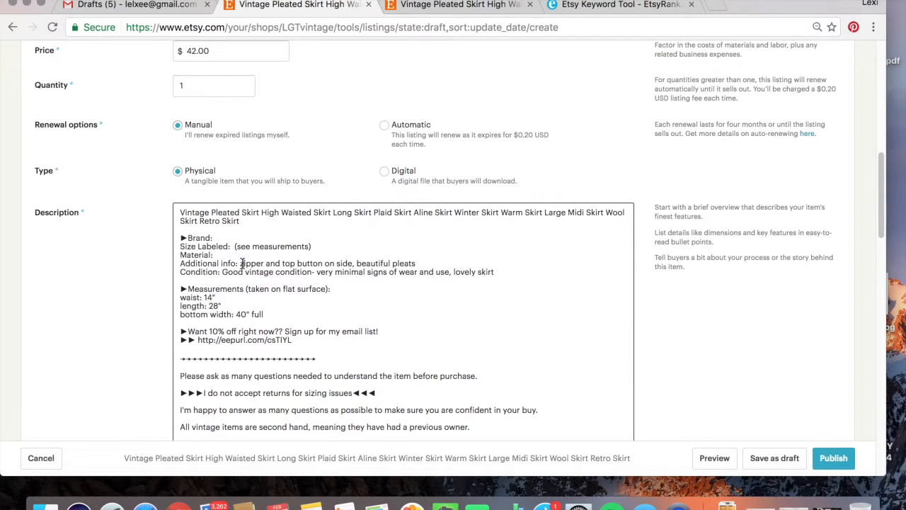
- Delete the zipper, button and pleats text after "Additional info:" in the Description
left_click(242, 264)
left_click(250, 288)
left_click_drag(240, 264, 420, 269)
key("BackSpace")
left_click_drag(494, 273, 278, 265)
left_click(239, 273)
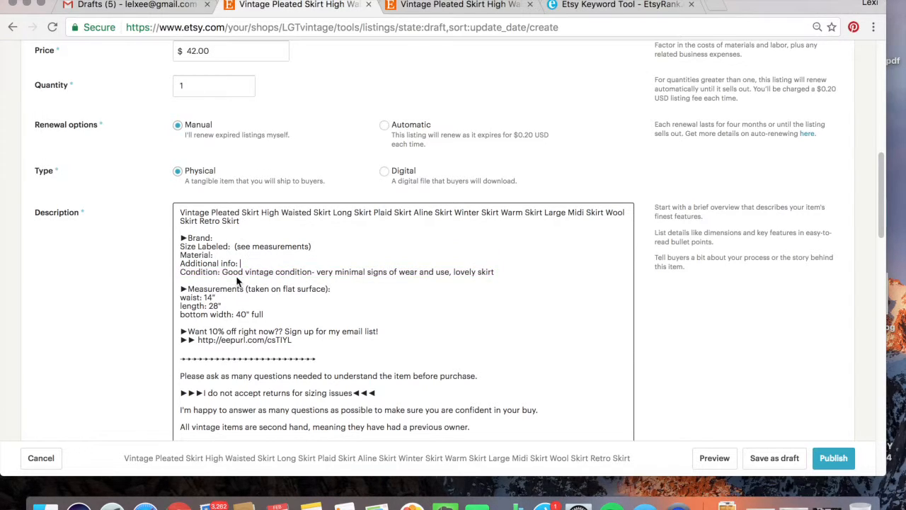
- Delete the waist, length and bottom width values from the Description's measurements, leaving only the labels
scroll(224, 275, "down", 3)
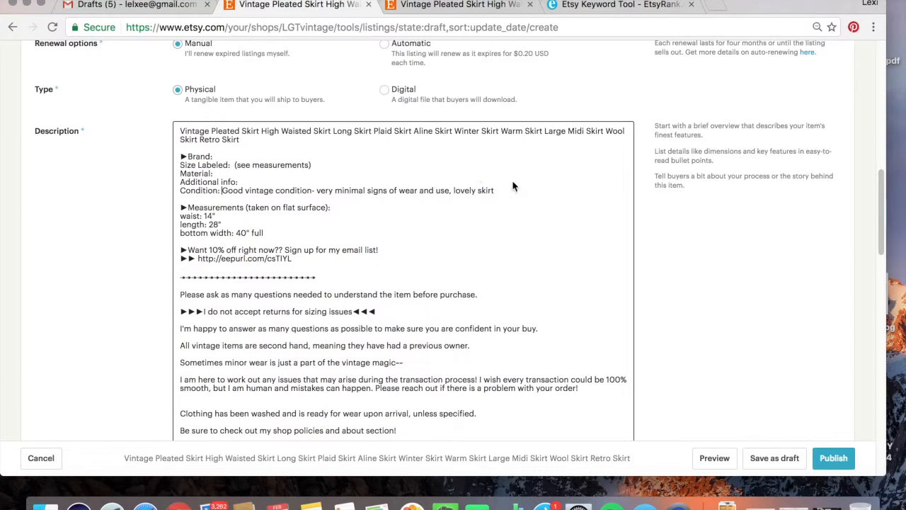
left_click(289, 190)
scroll(339, 251, "down", 1)
key("BackSpace")
key("BackSpace")
key("BackSpace")
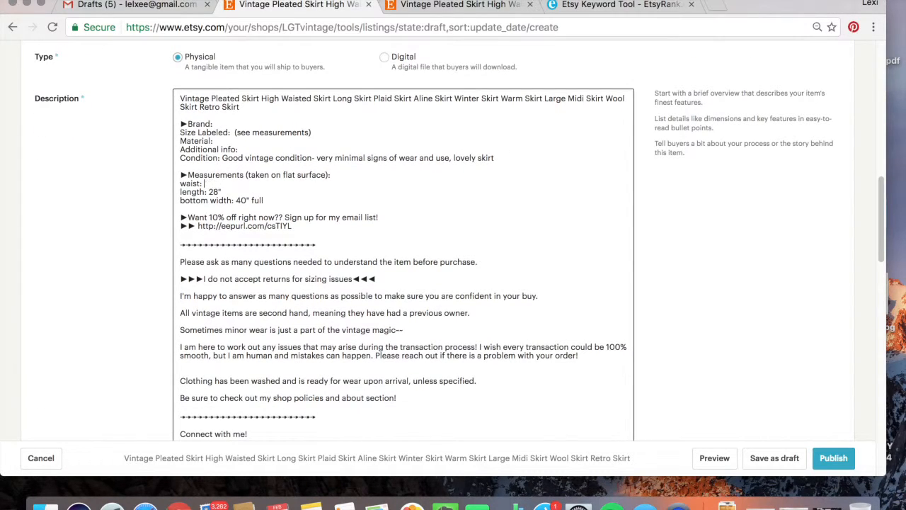
left_click(224, 192)
key("BackSpace")
key("BackSpace")
key("BackSpace")
key("BackSpace")
key("BackSpace")
key("BackSpace")
key("BackSpace")
scroll(210, 263, "down", 2)
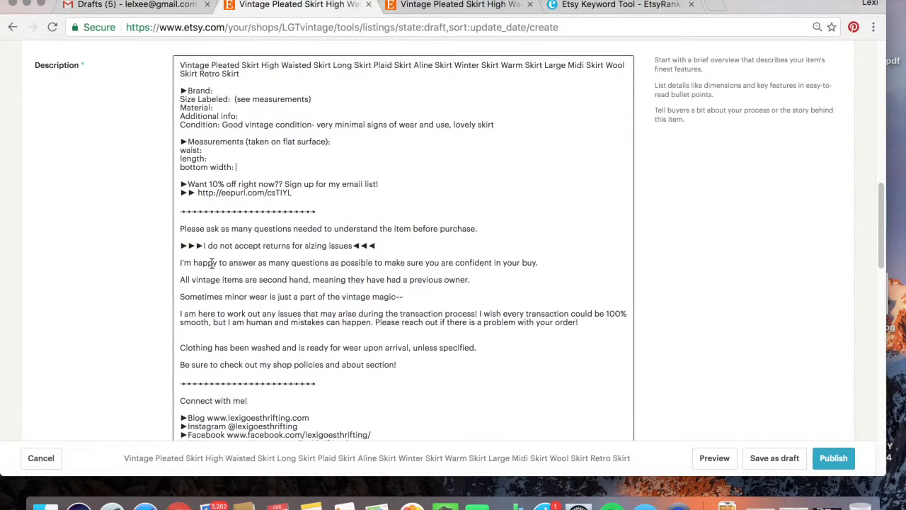
- Review the standard policy and contact text in the Description and the available shop sections, keeping Section at None
scroll(211, 262, "down", 2)
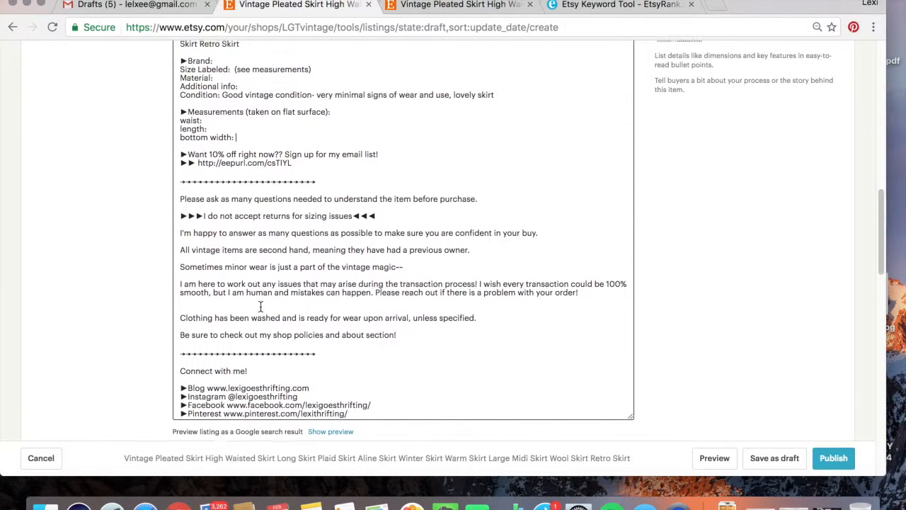
scroll(260, 306, "up", 3)
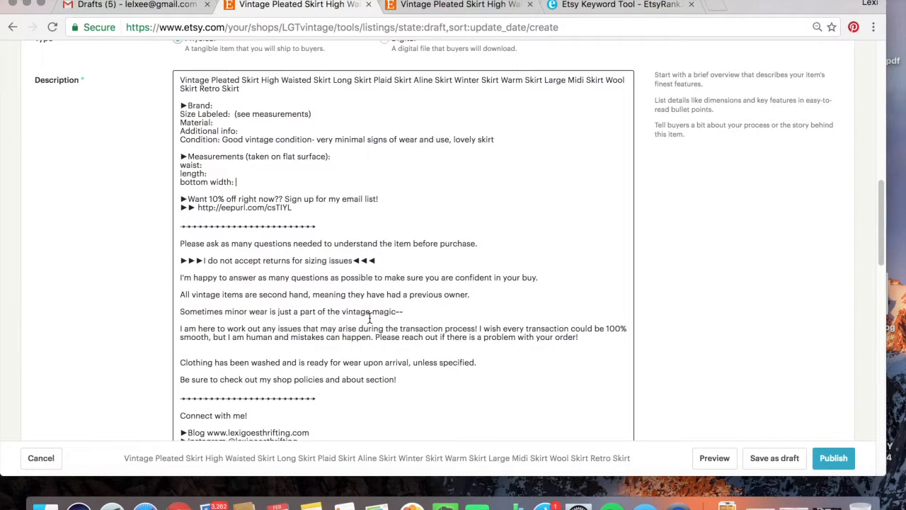
scroll(369, 318, "down", 5)
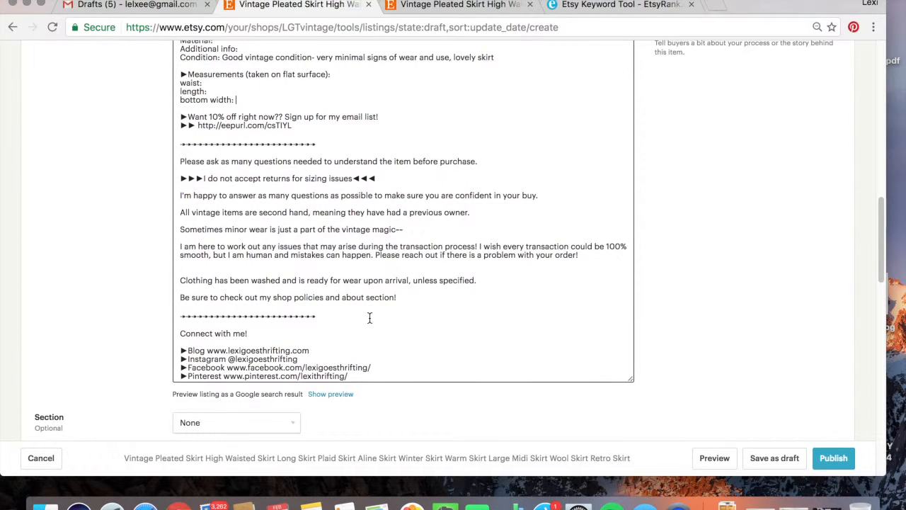
scroll(368, 318, "down", 1)
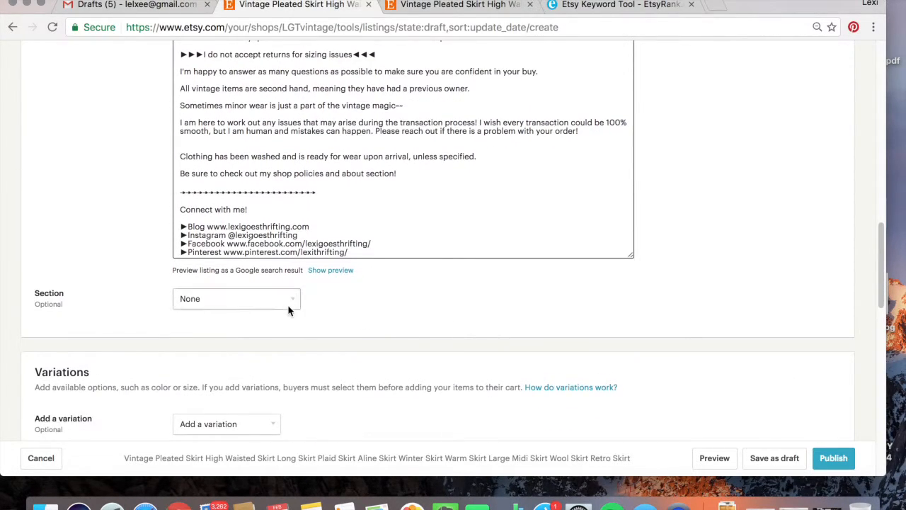
left_click(290, 303)
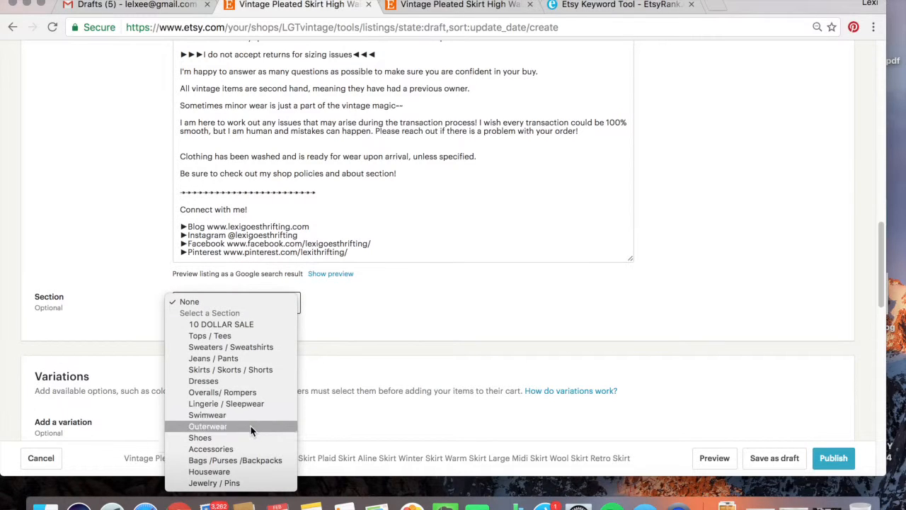
left_click(233, 369)
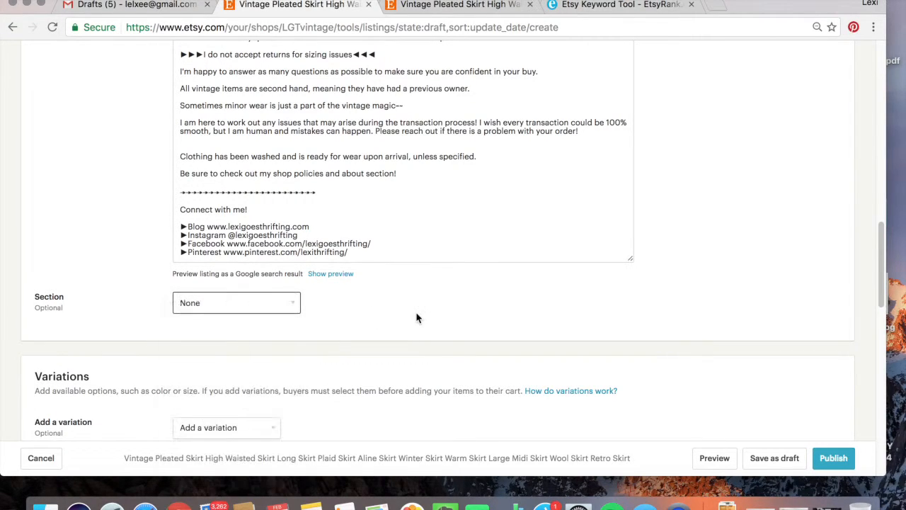
- Choose the Calculated shipping option for the listing and set the item weight to 14 oz
scroll(416, 318, "down", 5)
scroll(416, 317, "down", 5)
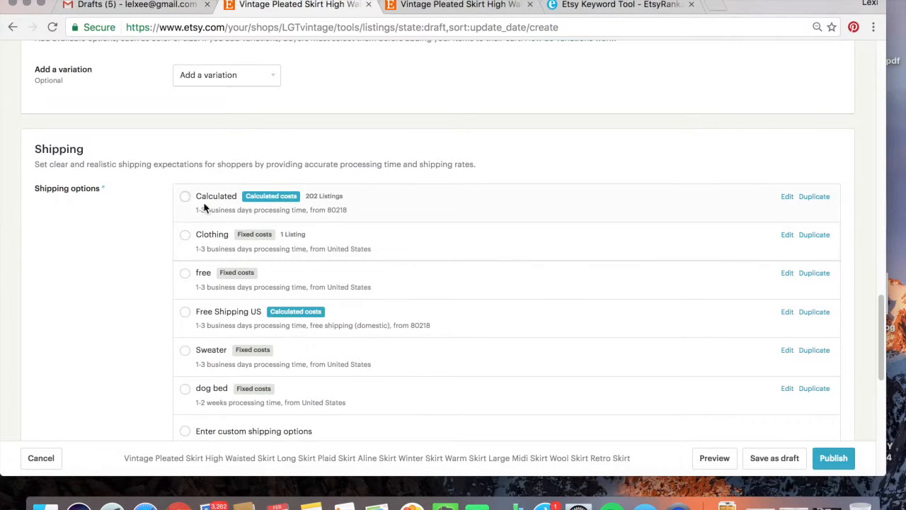
scroll(389, 146, "down", 4)
left_click(305, 338)
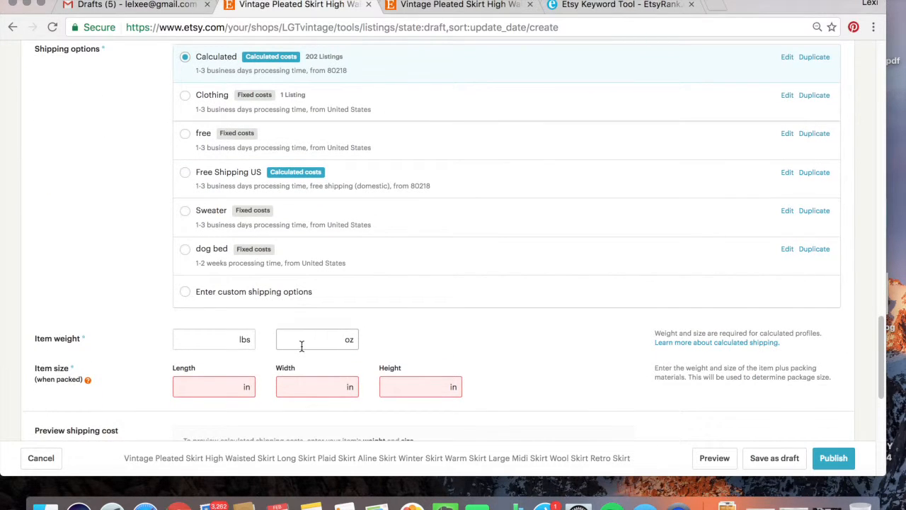
type("14")
key("Tab")
key("Tab")
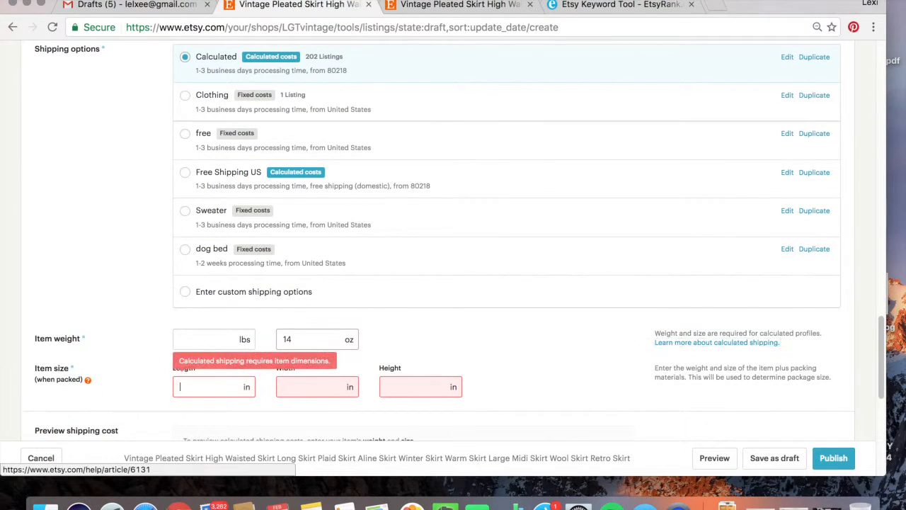
- Set the packed item size to 8 in length, 8 in width and 4 in height
type("8")
key("Tab")
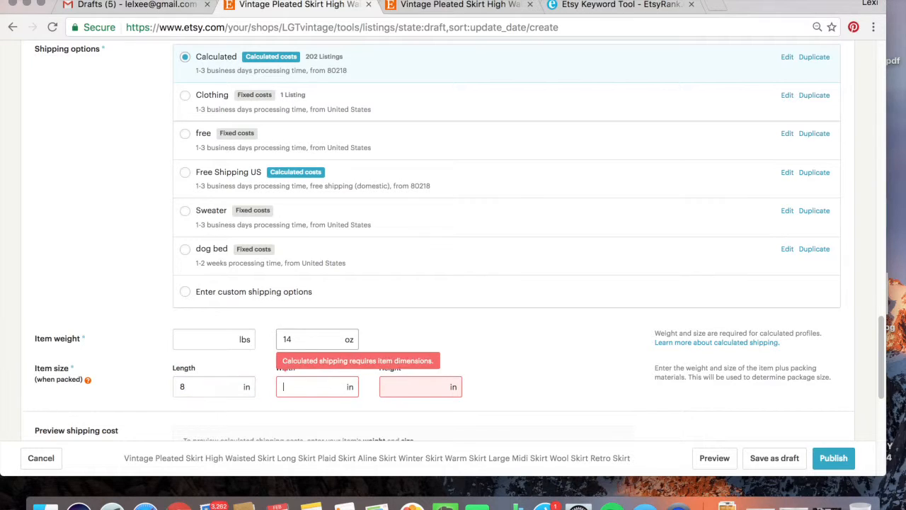
type("8")
key("Tab")
type("4")
left_click(526, 334)
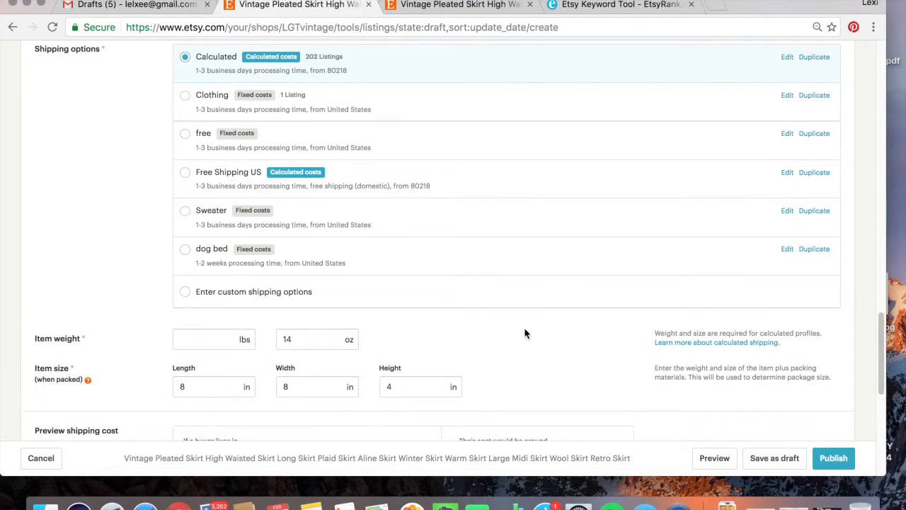
- Add the tag "Vintage pleated skir" to the listing's search terms
scroll(526, 333, "down", 4)
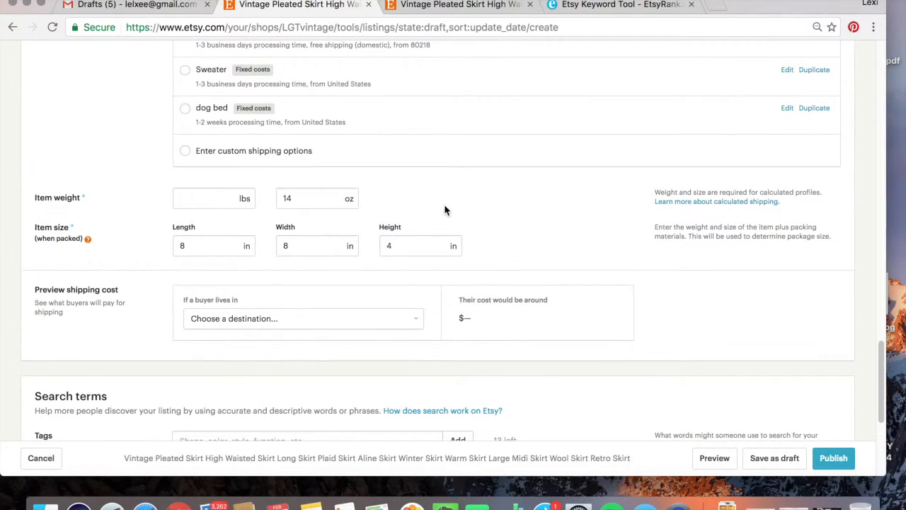
scroll(446, 208, "down", 2)
scroll(381, 369, "down", 2)
left_click(295, 299)
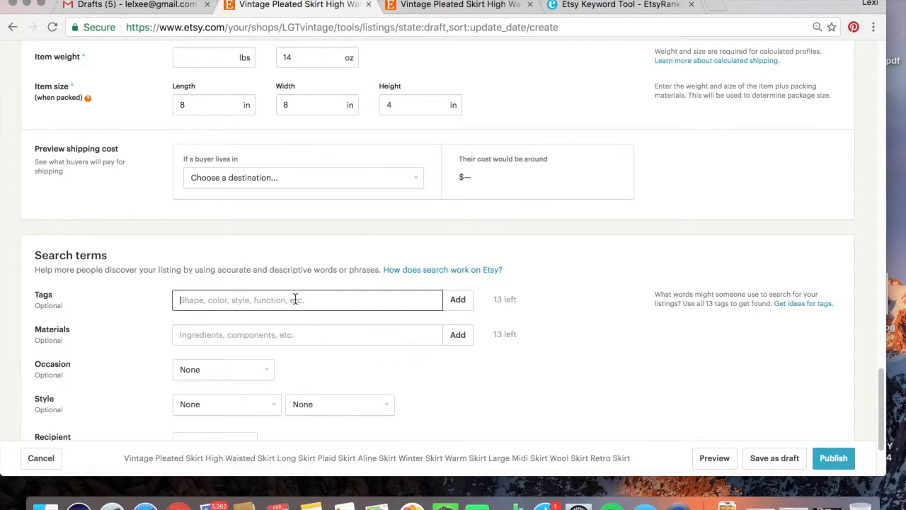
scroll(311, 233, "down", 3)
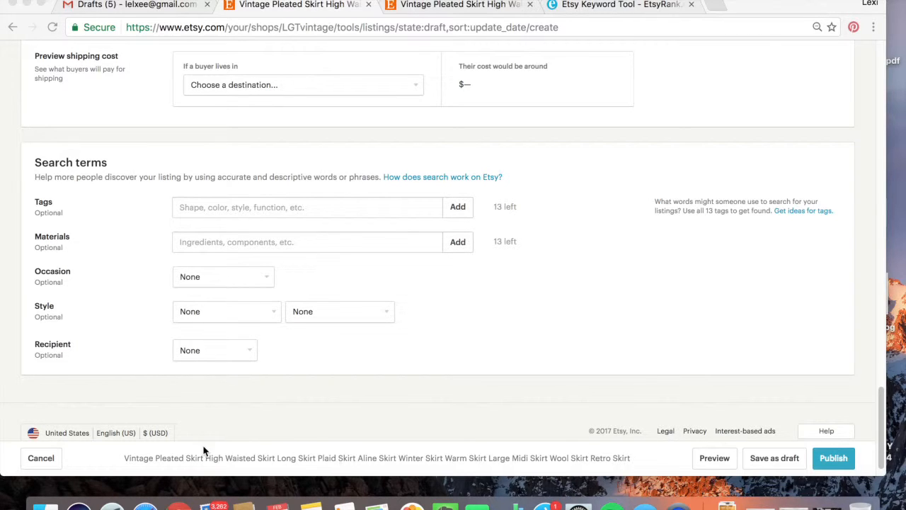
scroll(479, 378, "up", 1)
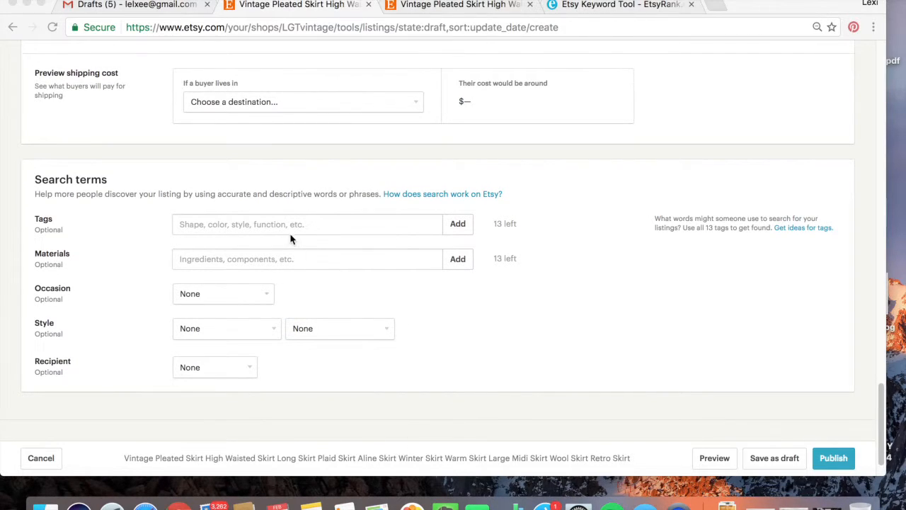
scroll(385, 382, "down", 2)
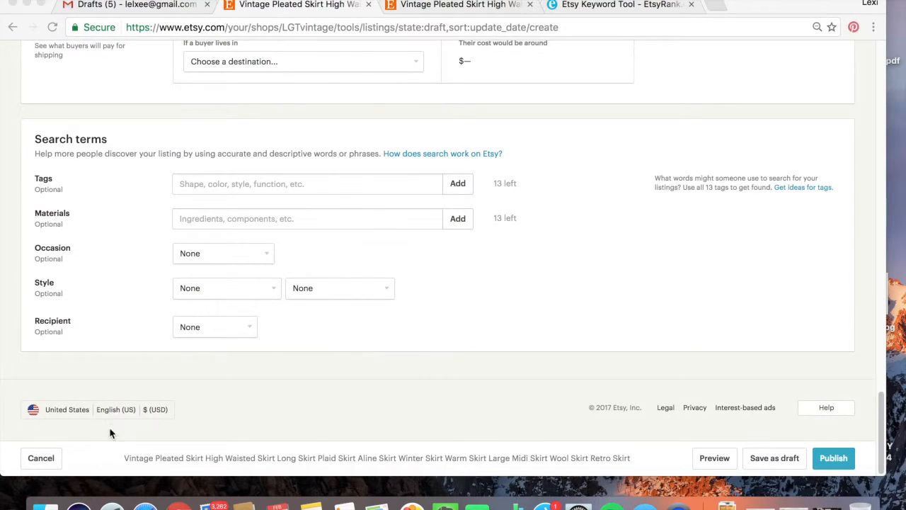
left_click(225, 183)
type("Vitnage pleasted sk")
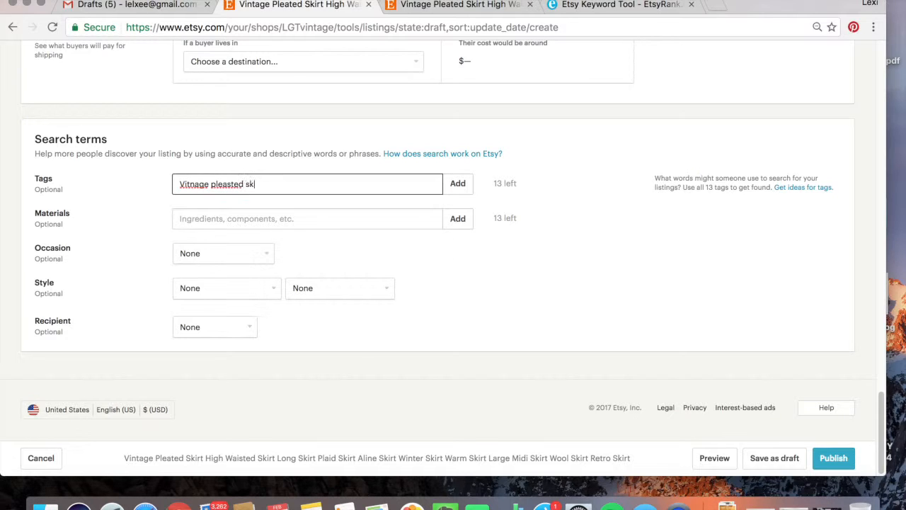
key("BackSpace")
key("BackSpace")
key("BackSpace")
key("BackSpace")
key("BackSpace")
key("BackSpace")
key("BackSpace")
key("BackSpace")
type("age pleated skirt")
key("Return")
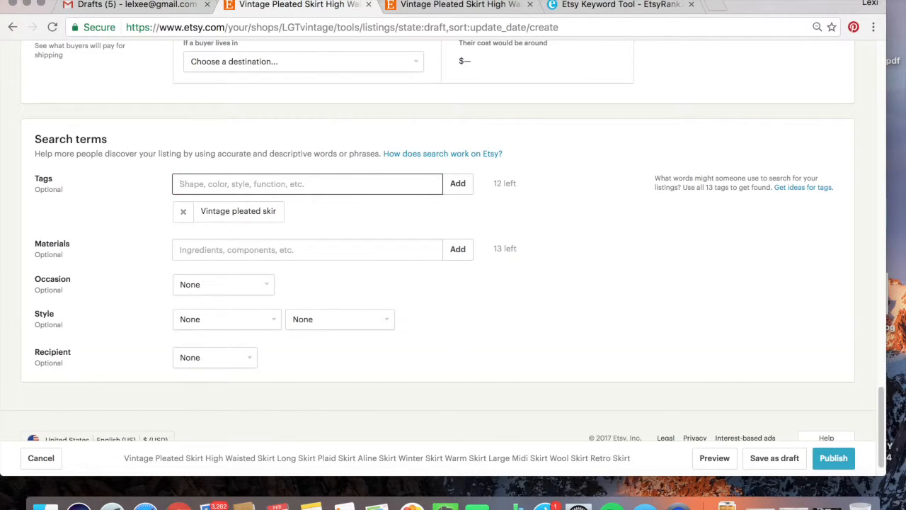
- Add the tags "pleated skirt", "high waisted", "long skirt" and "aline skirt" to the search terms
type("pleated skirt")
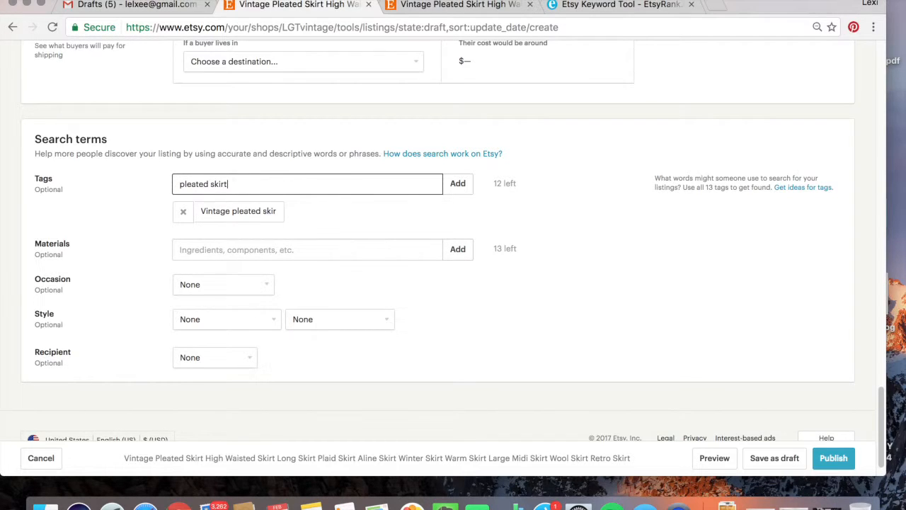
key("Return")
type("high wais")
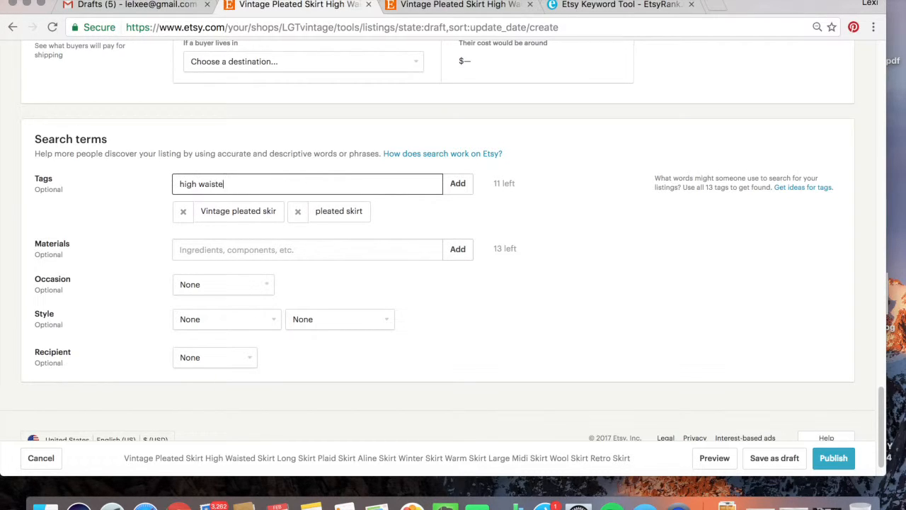
key("Return")
type("long skirt")
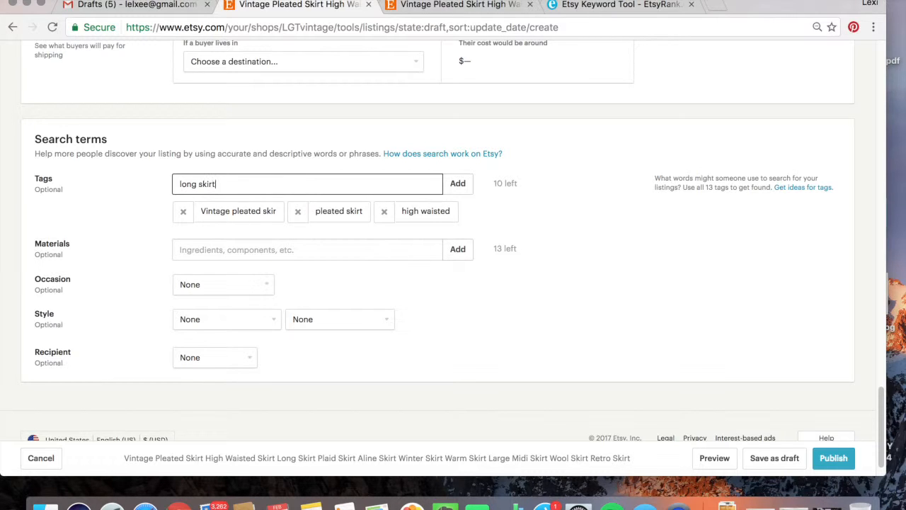
key("Return")
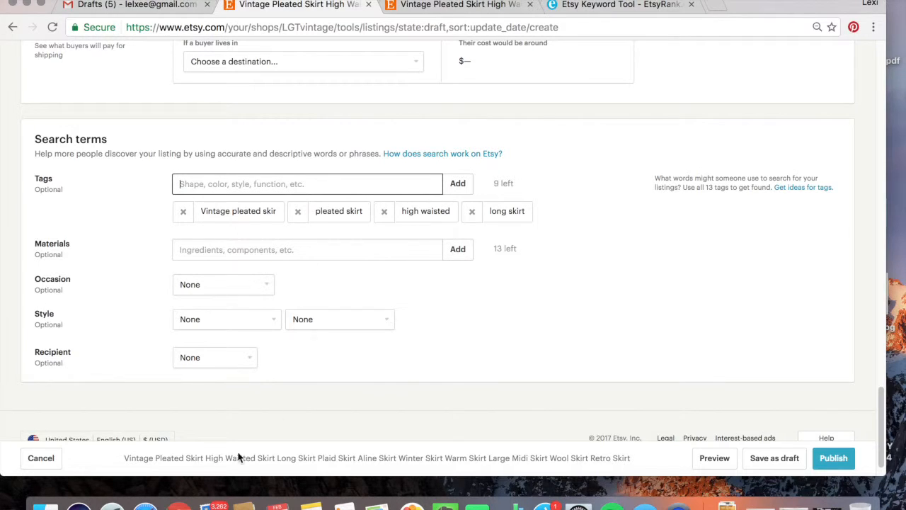
type("al")
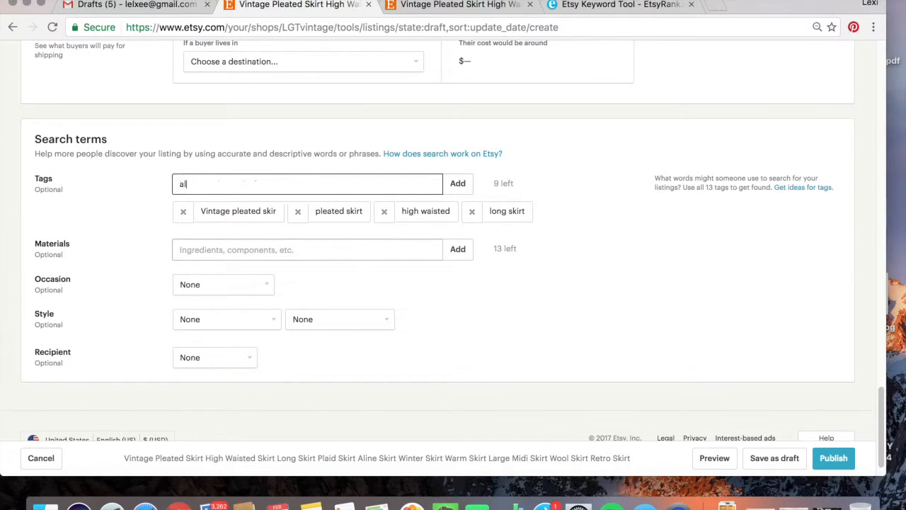
type("ine skirt")
key("Return")
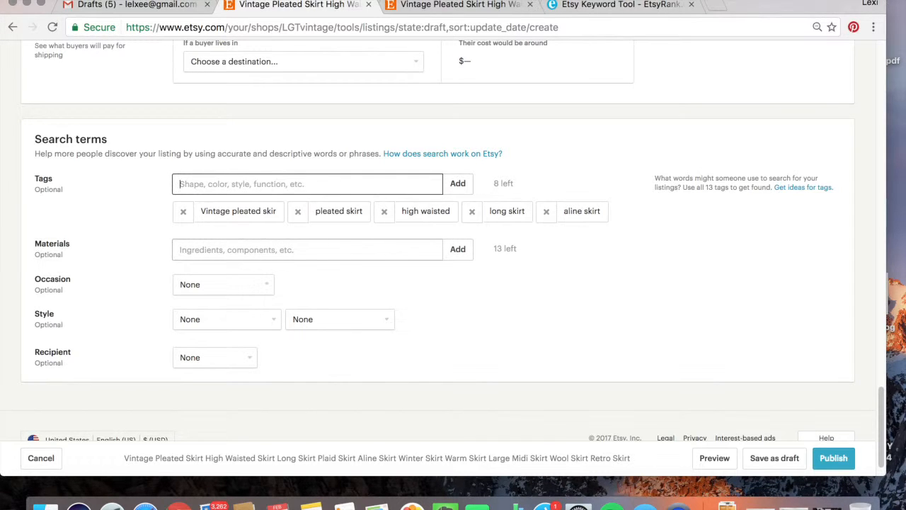
- Add "cotton" to the listing's materials and remove it again
scroll(550, 242, "down", 2)
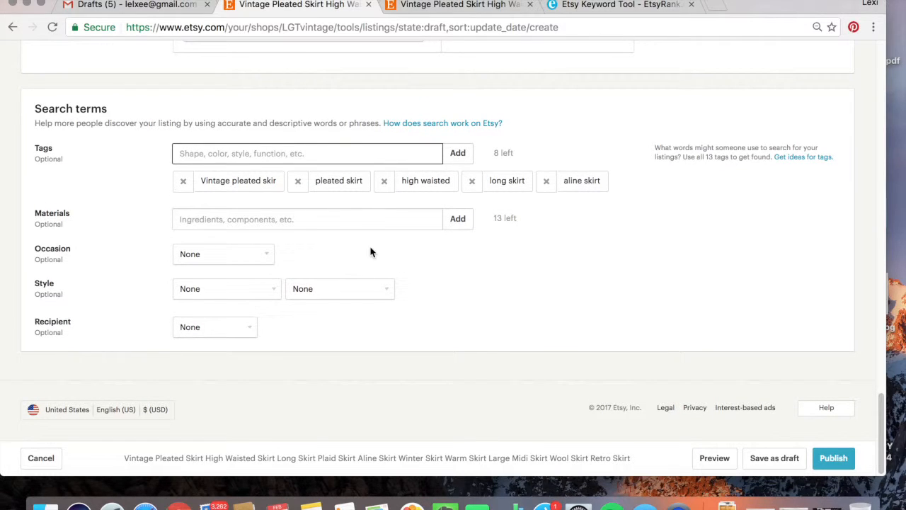
left_click(318, 222)
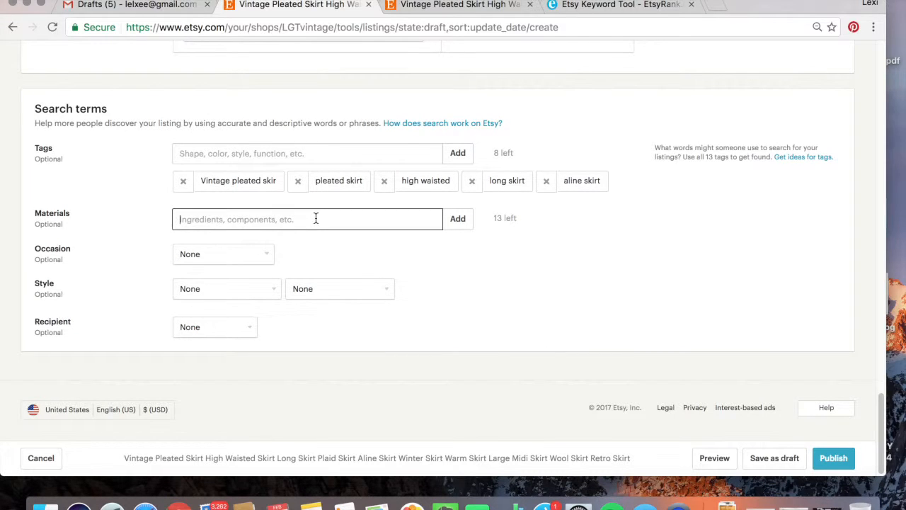
type("cotton")
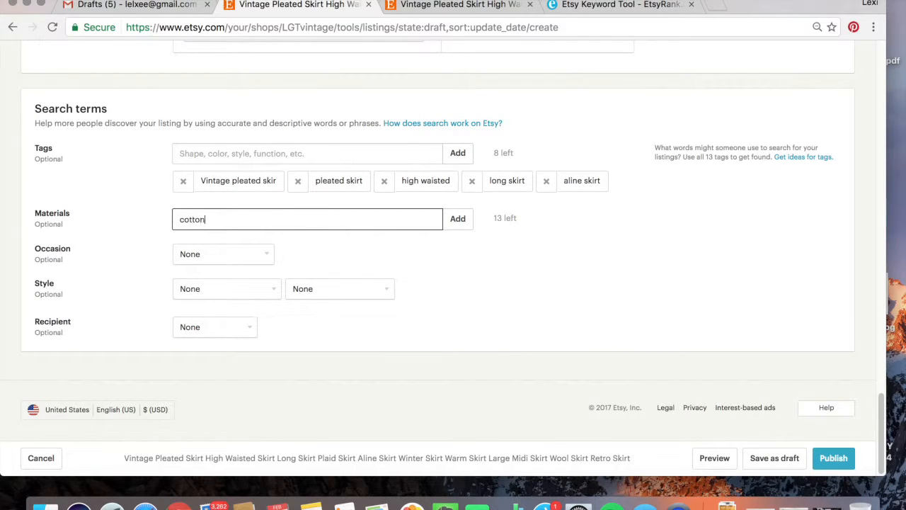
key("Return")
scroll(210, 270, "down", 1)
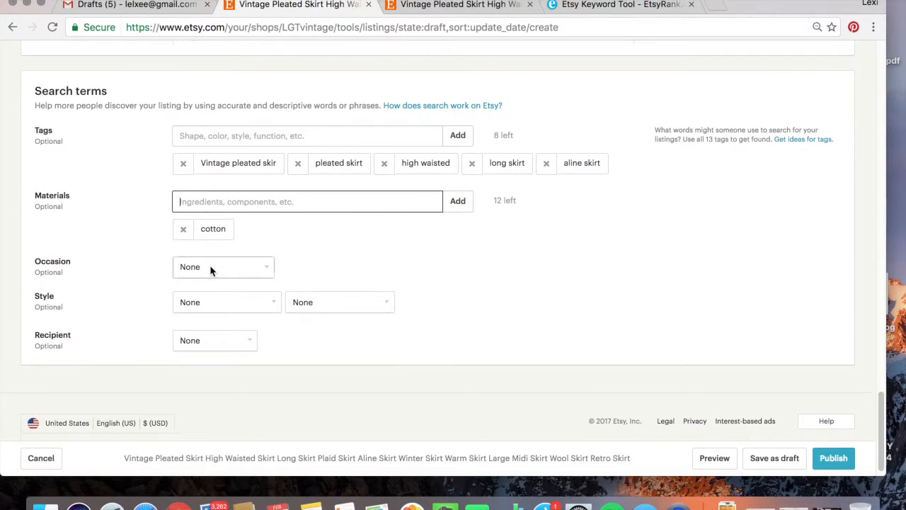
left_click(182, 229)
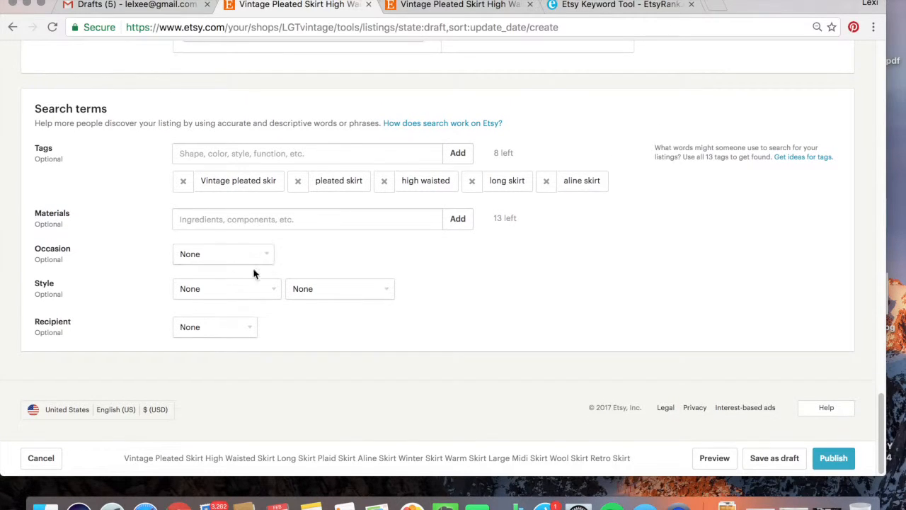
- Look through the available occasions for the listing, keeping Occasion at None
left_click(215, 287)
left_click(315, 268)
left_click(234, 258)
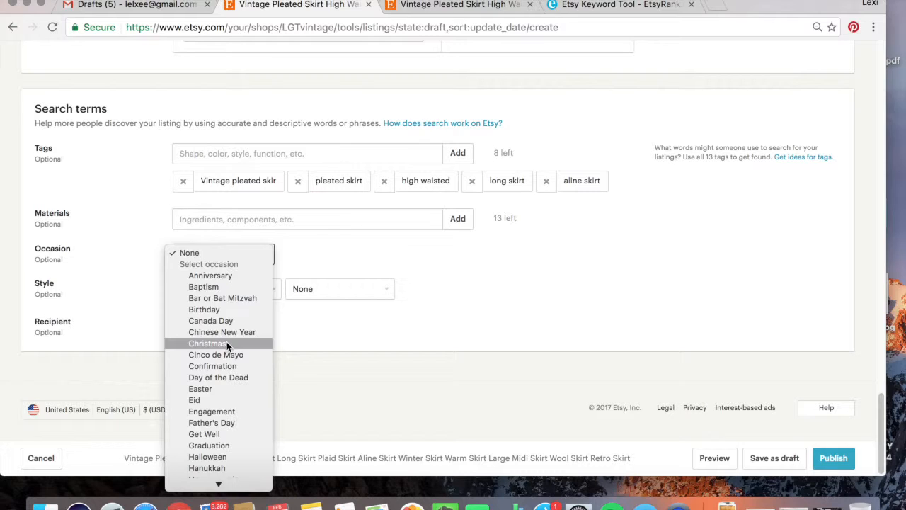
left_click(205, 250)
left_click(428, 269)
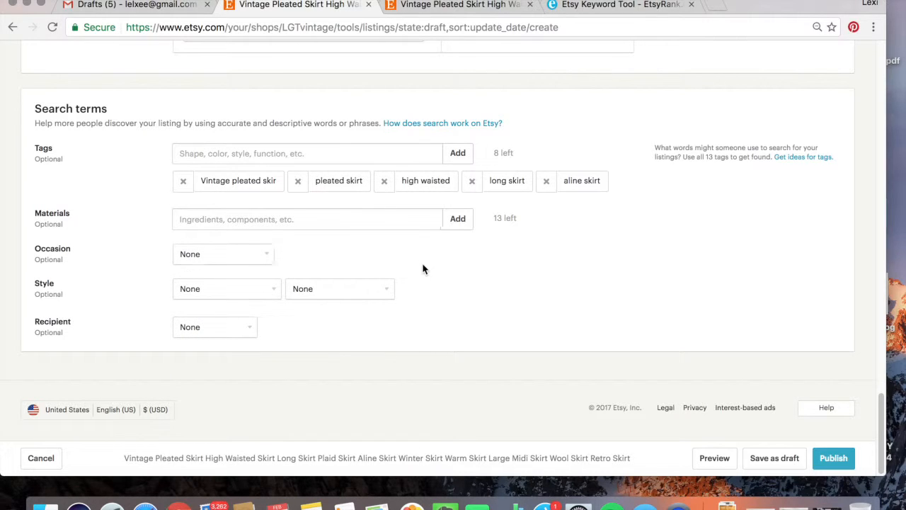
- Set the listing's first style to Retro
left_click(237, 290)
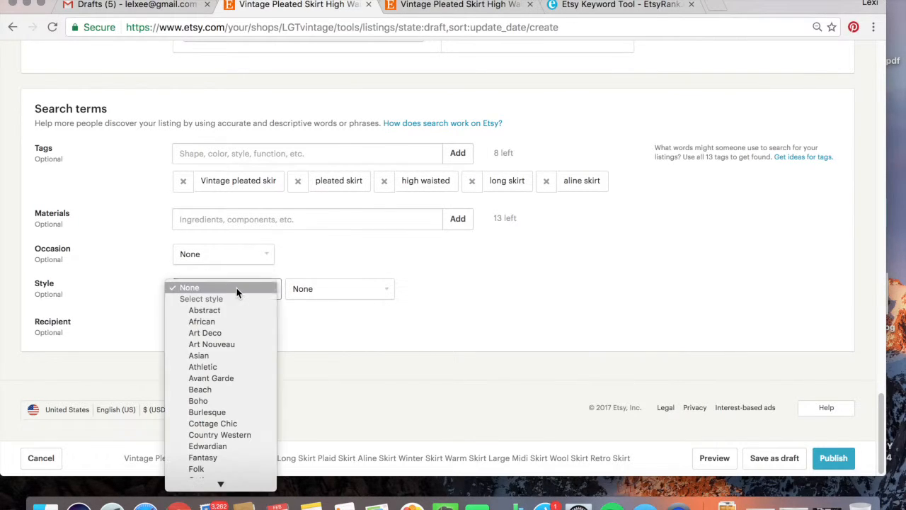
scroll(205, 368, "down", 8)
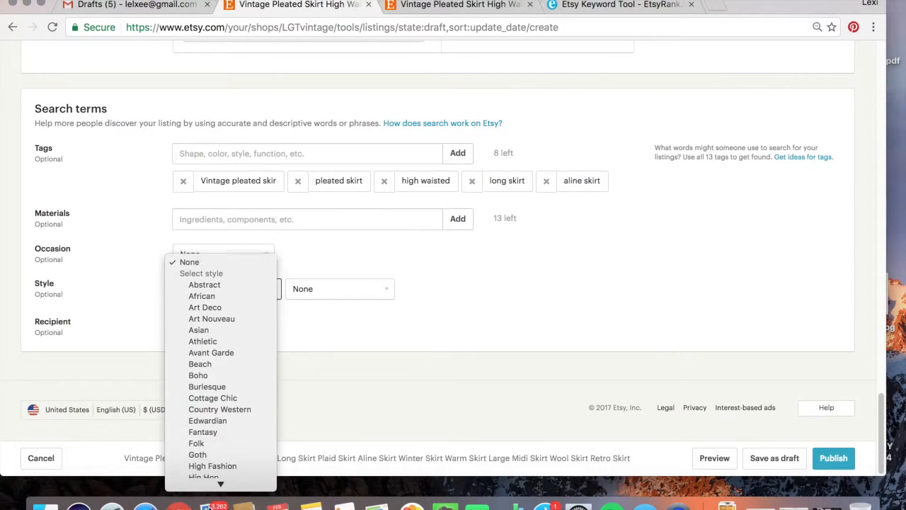
scroll(212, 467, "down", 4)
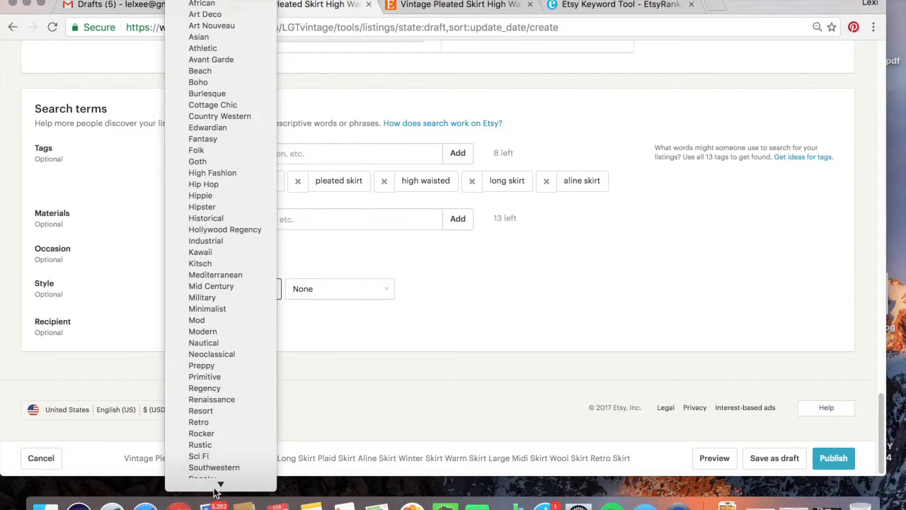
left_click(201, 374)
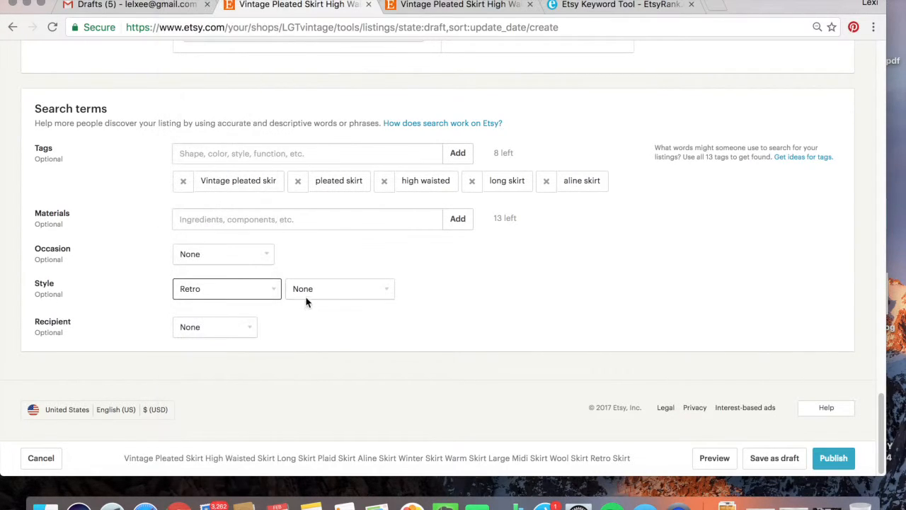
- Set the listing's second style to Boho and look through the recipient options, keeping Recipient at None
left_click(307, 291)
left_click(321, 401)
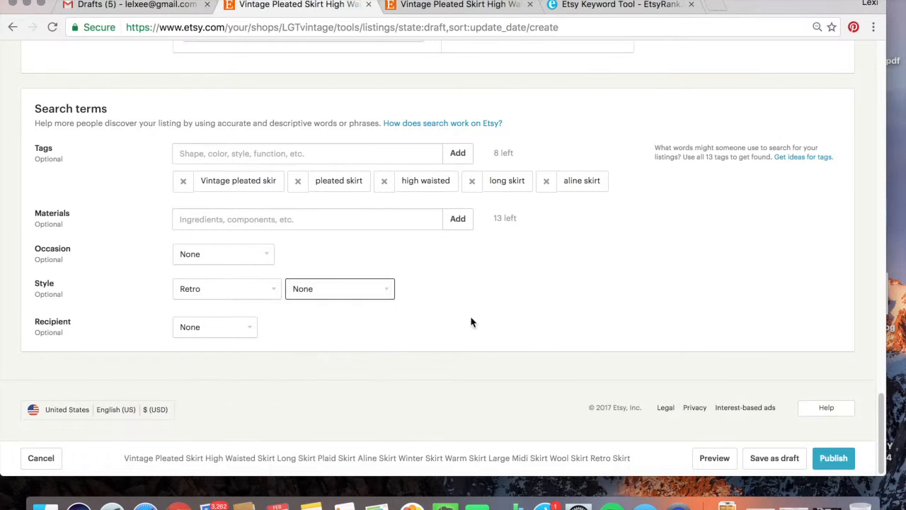
left_click(229, 327)
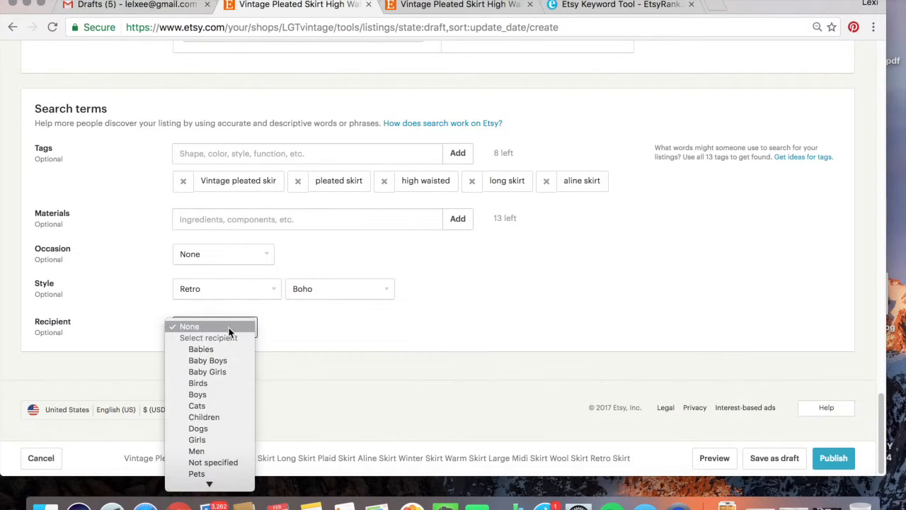
scroll(218, 422, "down", 3)
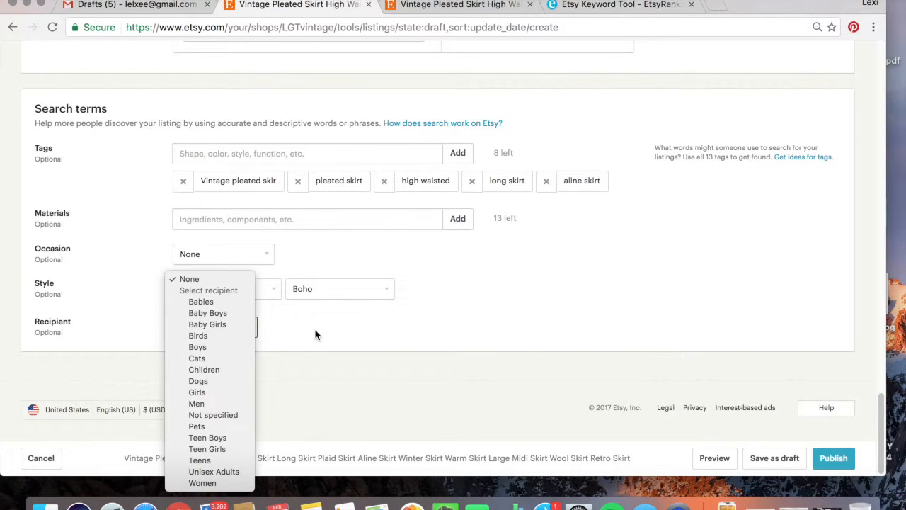
left_click(337, 373)
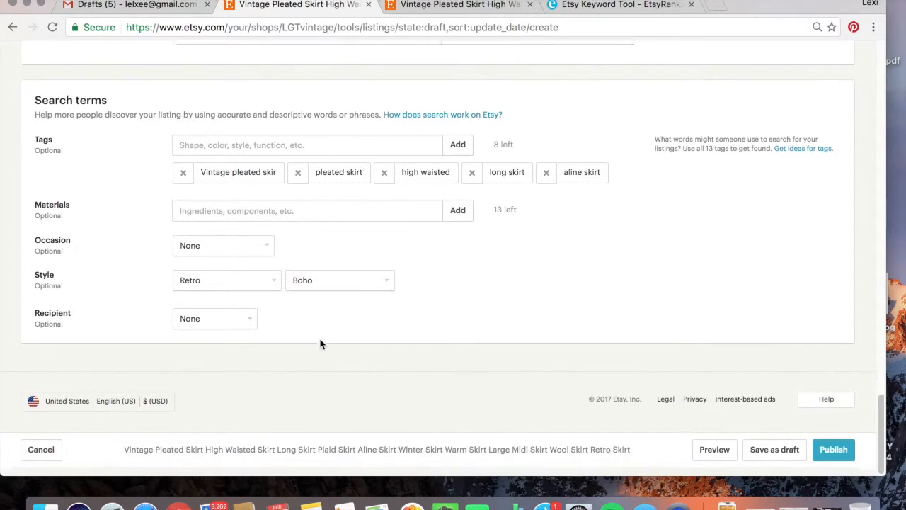
- Replace the word "Plaid" with "Brown" in the listing title
scroll(615, 318, "up", 20)
scroll(615, 317, "down", 15)
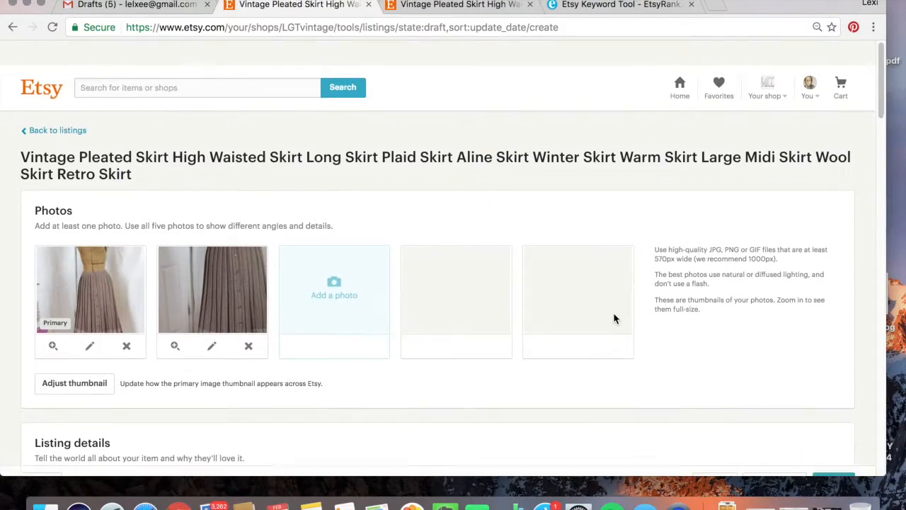
scroll(604, 348, "down", 15)
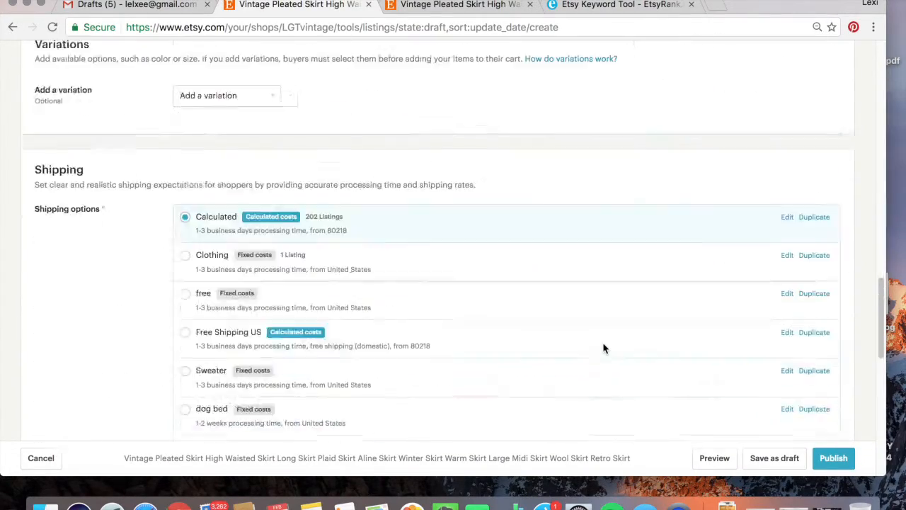
scroll(603, 349, "up", 15)
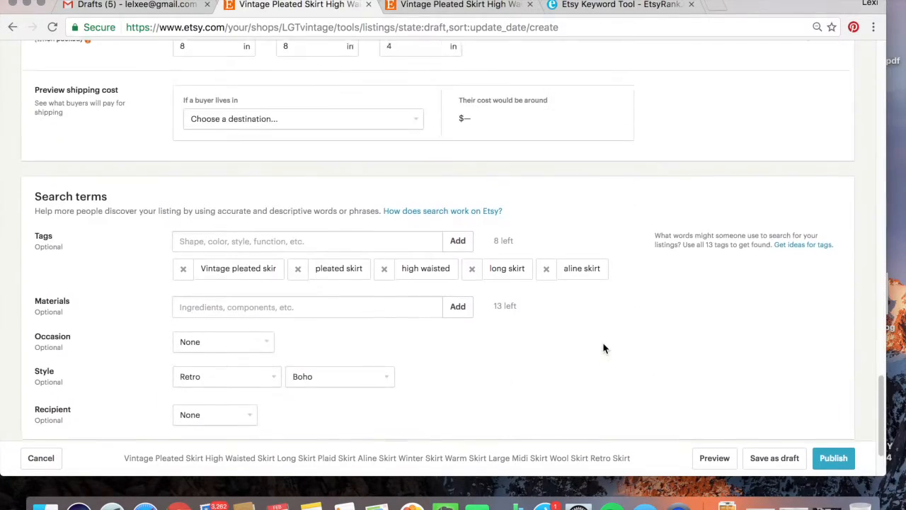
scroll(604, 351, "up", 10)
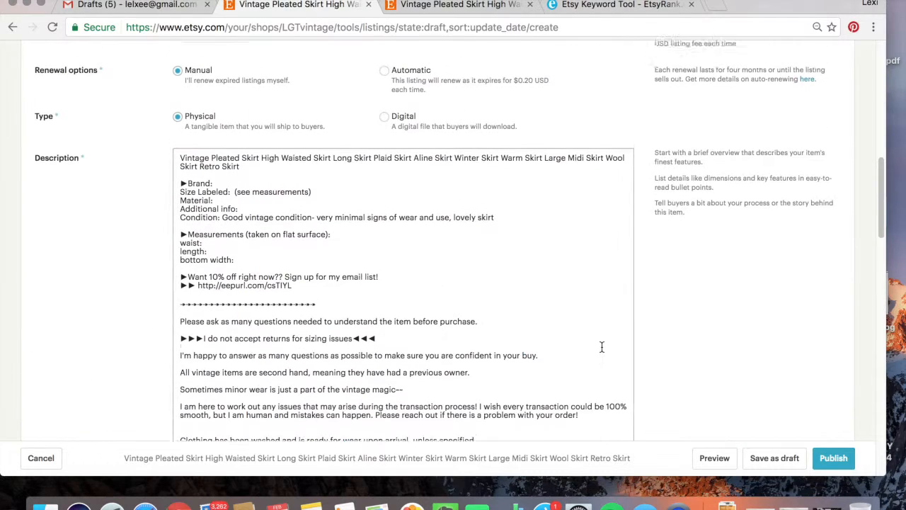
scroll(600, 349, "up", 2)
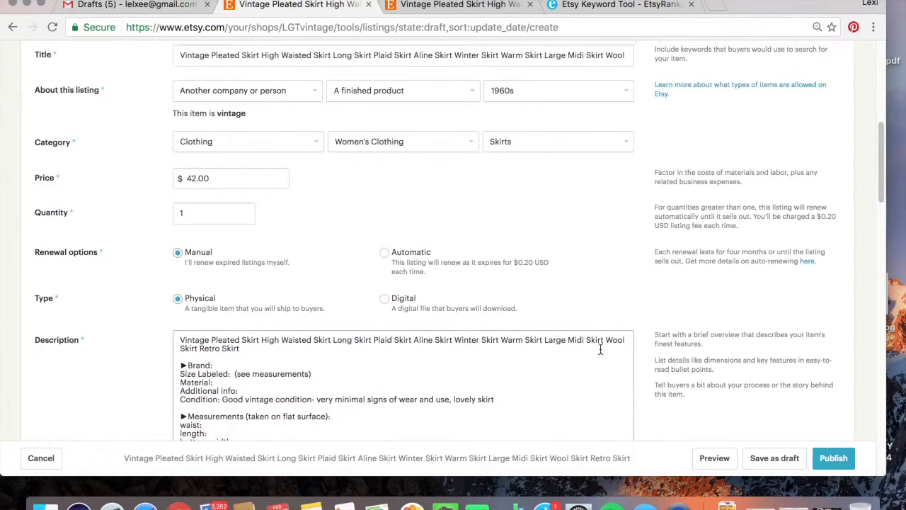
left_click(366, 81)
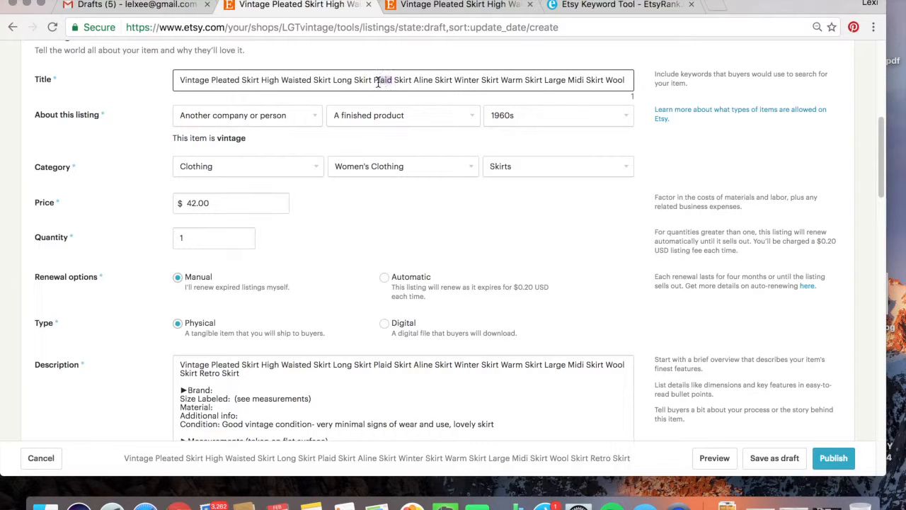
type("Brown")
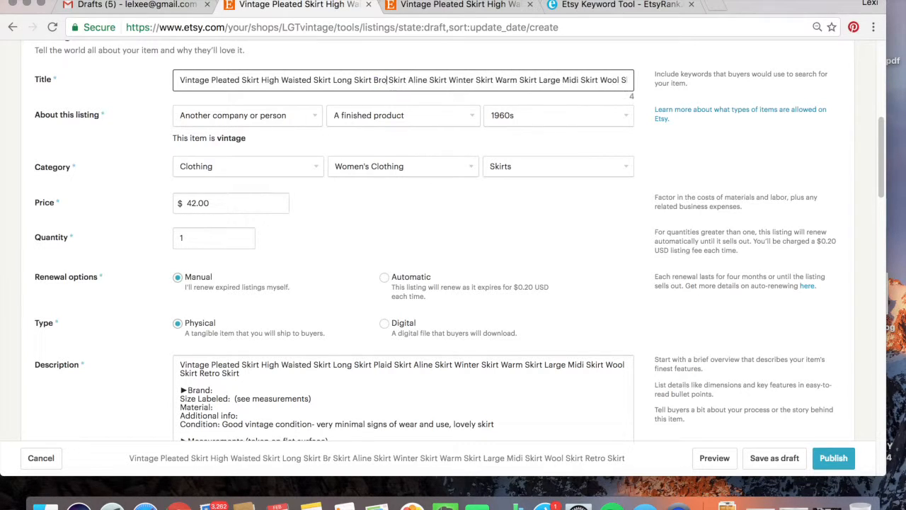
- Review the rest of the listing form, from the description through variations and shipping to the search terms
scroll(372, 214, "down", 3)
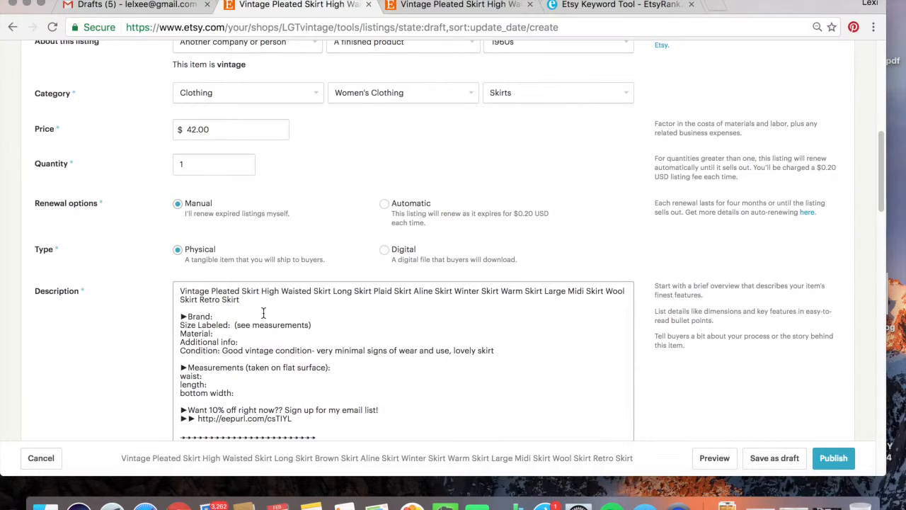
left_click(251, 314)
scroll(251, 313, "down", 1)
scroll(251, 313, "down", 3)
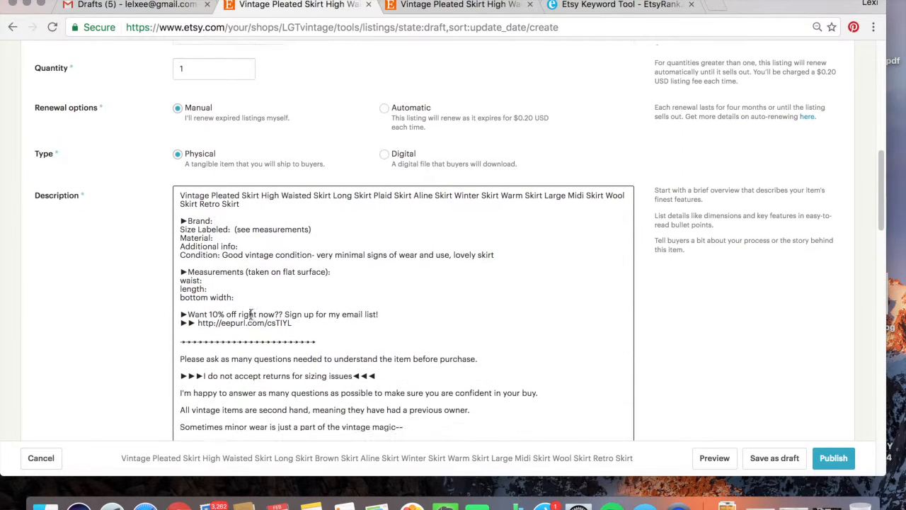
scroll(281, 275, "down", 15)
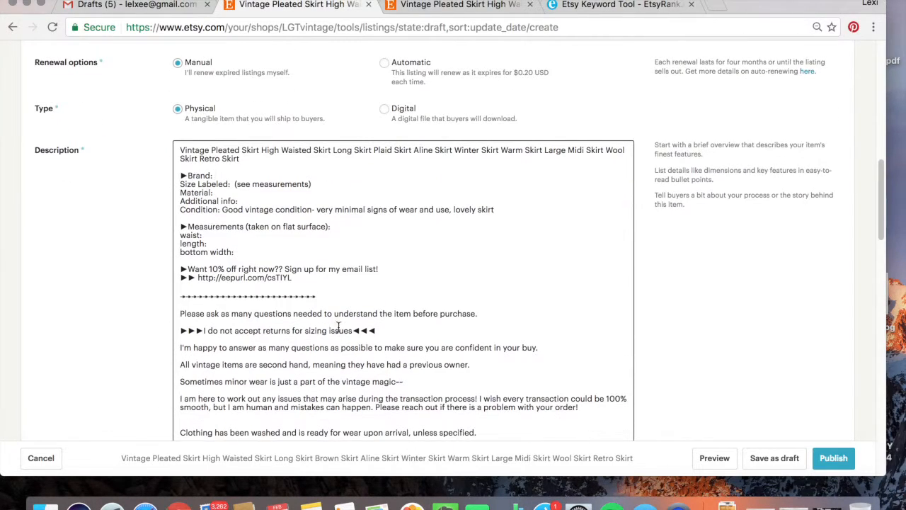
scroll(340, 332, "down", 20)
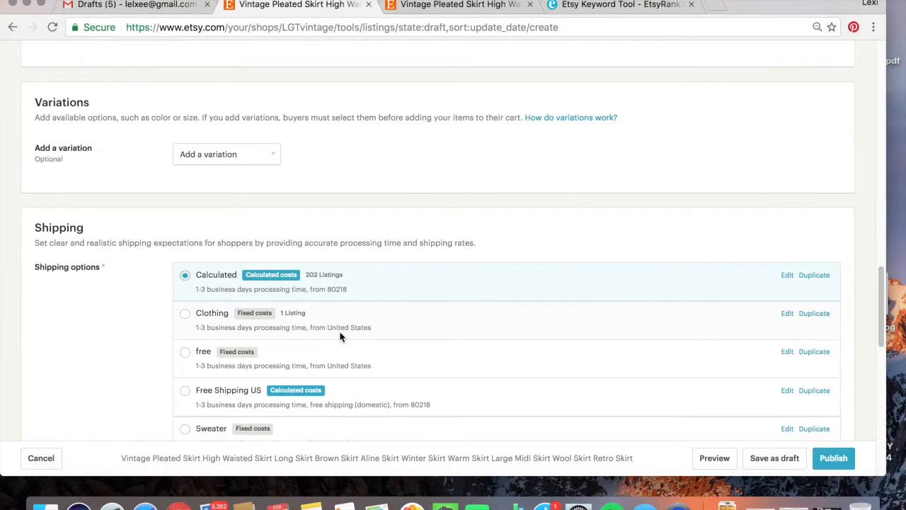
scroll(339, 337, "down", 7)
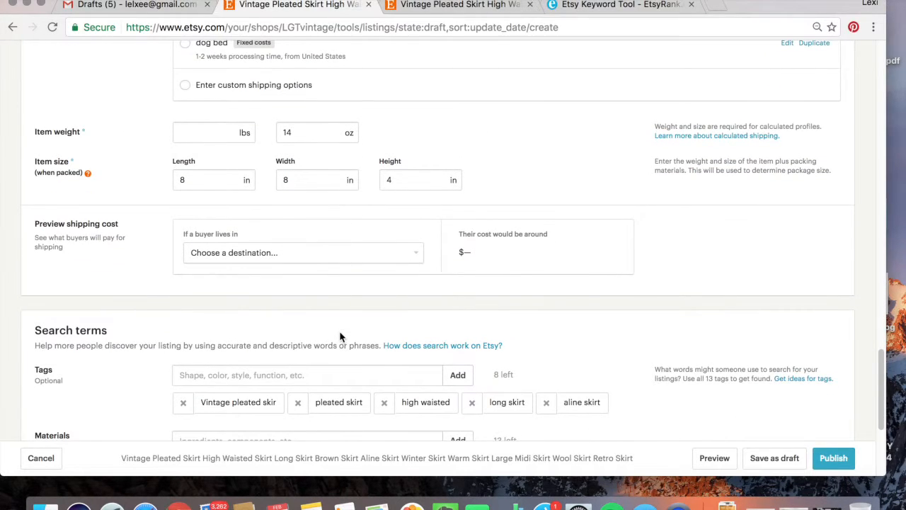
scroll(339, 337, "down", 9)
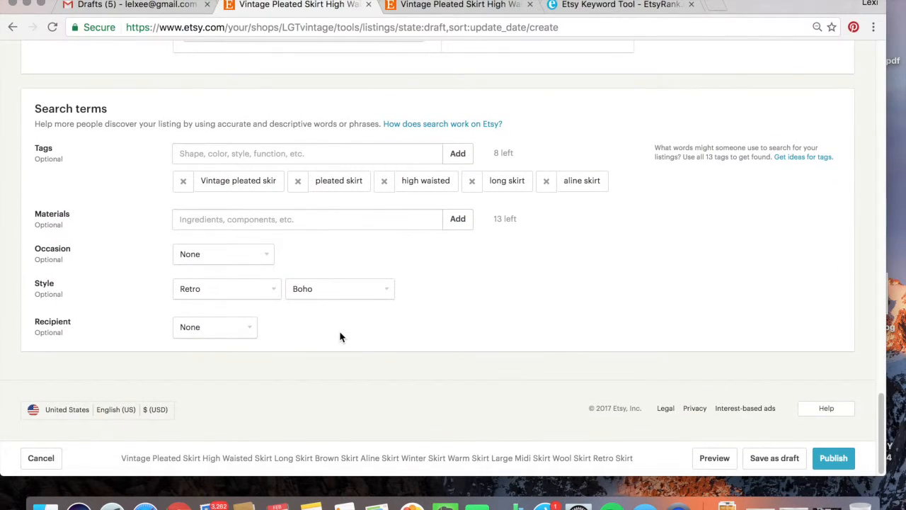
scroll(340, 337, "up", 1)
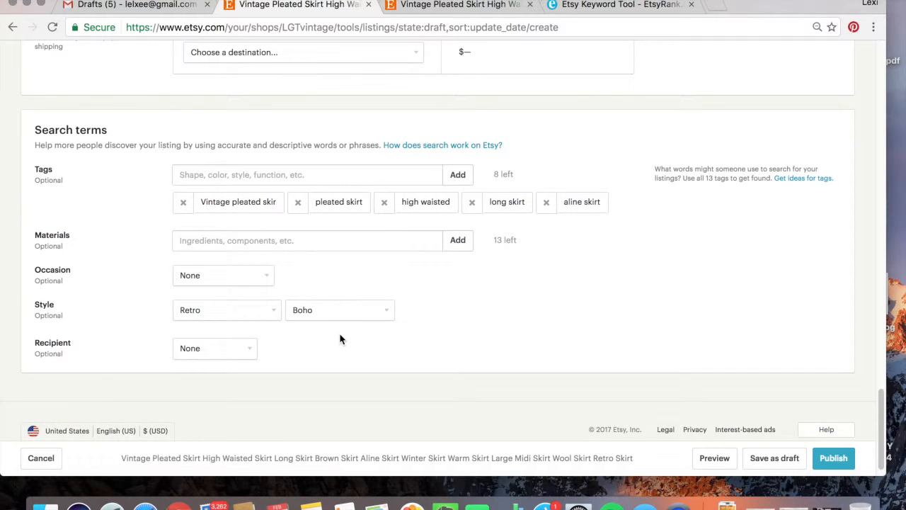
scroll(340, 342, "up", 3)
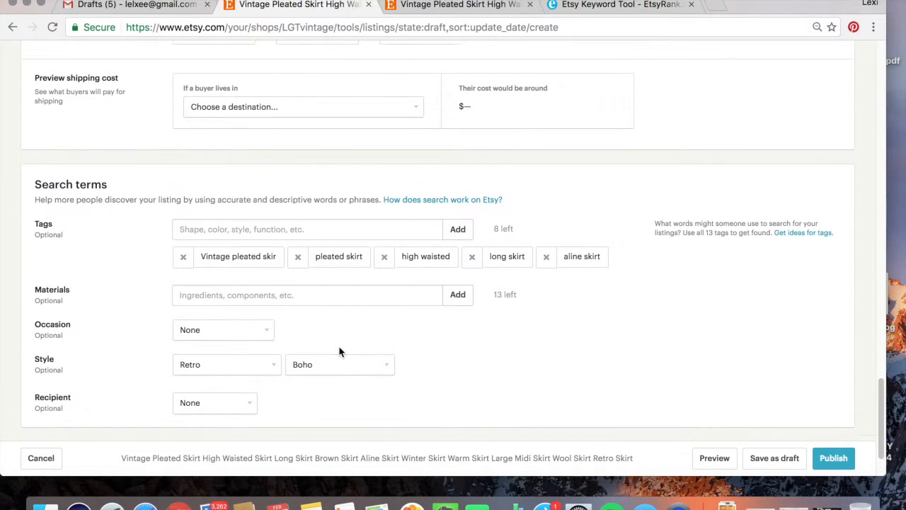
scroll(708, 368, "down", 3)
scroll(707, 369, "up", 20)
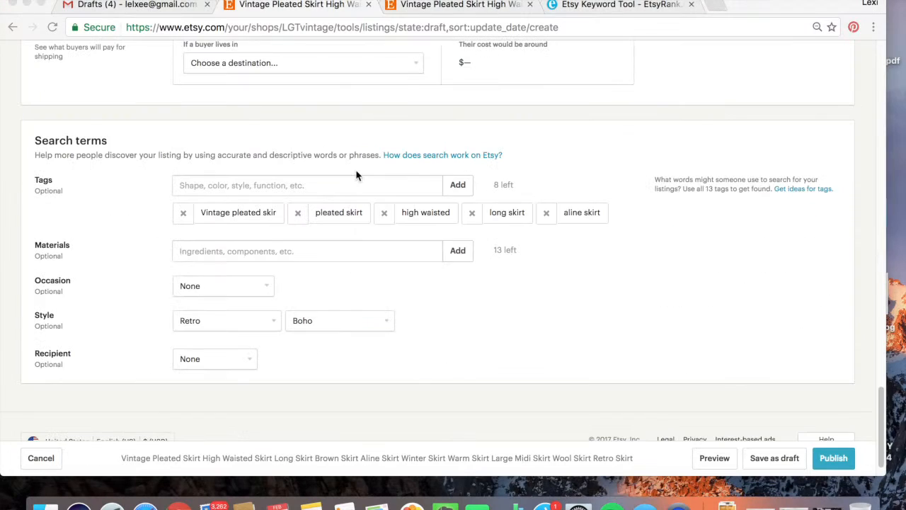
- Save the pleated skirt listing as a draft and check it among the shop's draft listings
scroll(747, 322, "down", 2)
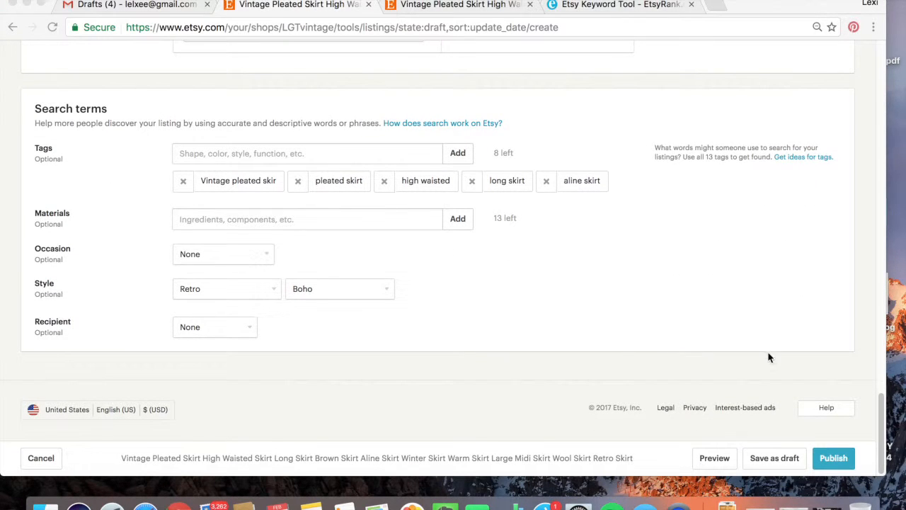
left_click(775, 462)
left_click(776, 462)
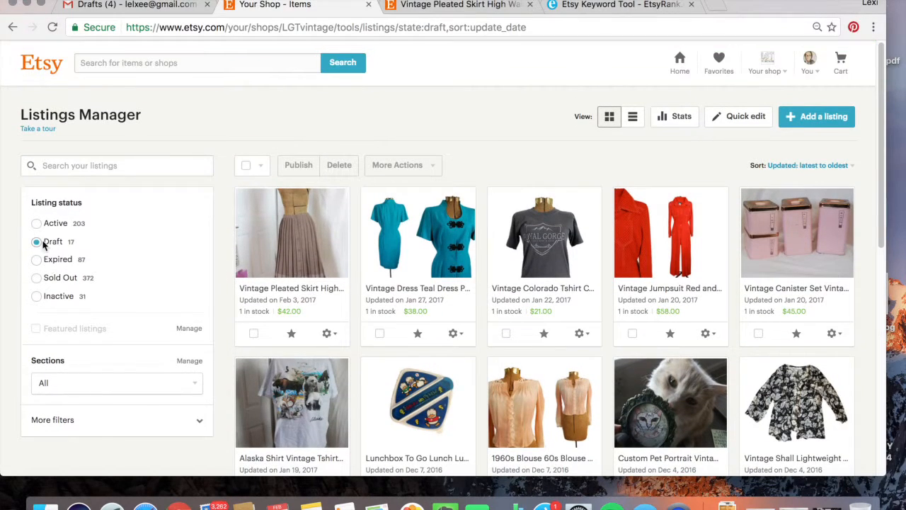
scroll(274, 196, "down", 3)
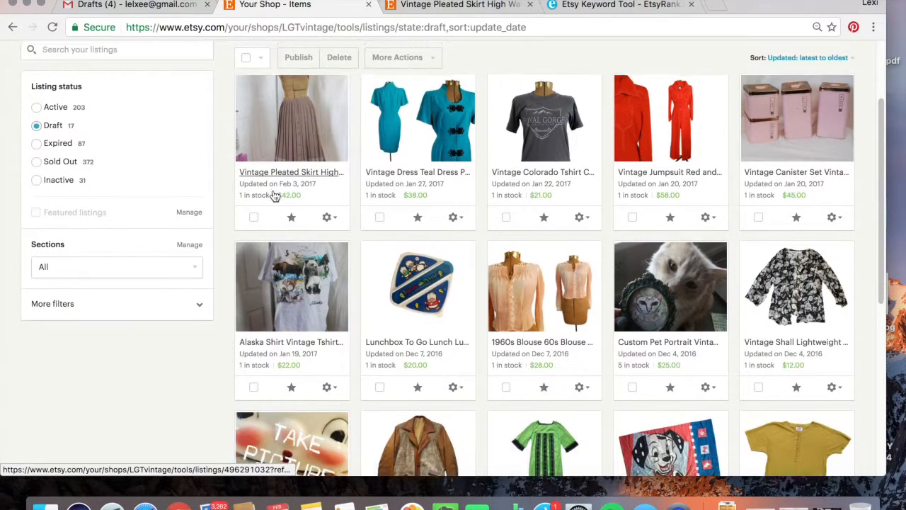
scroll(275, 196, "up", 5)
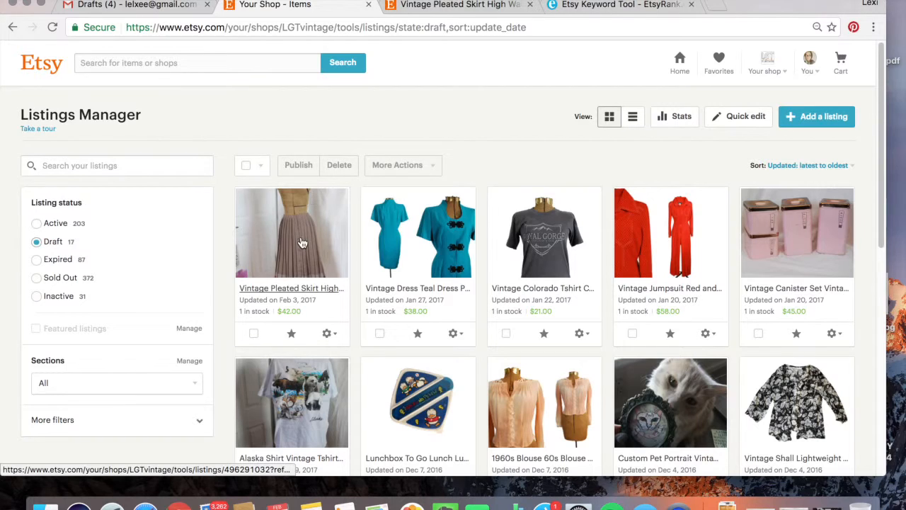
scroll(523, 209, "down", 3)
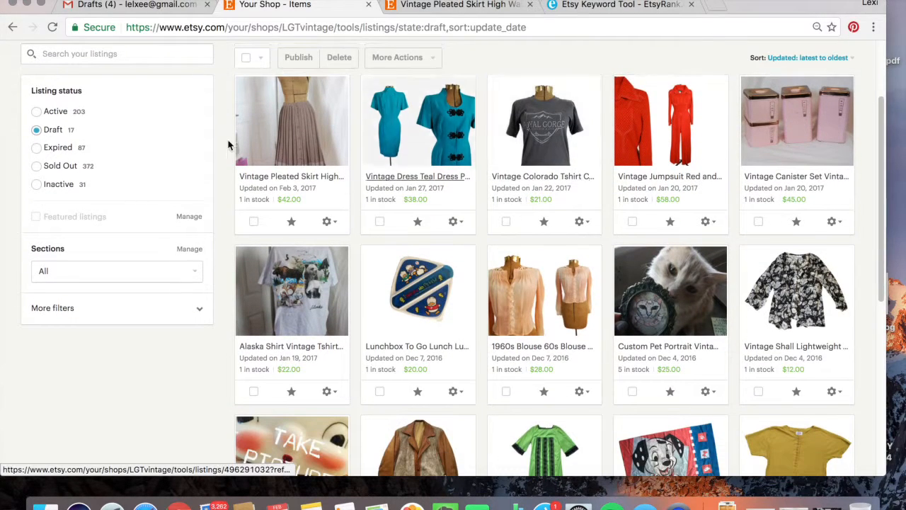
scroll(229, 147, "up", 3)
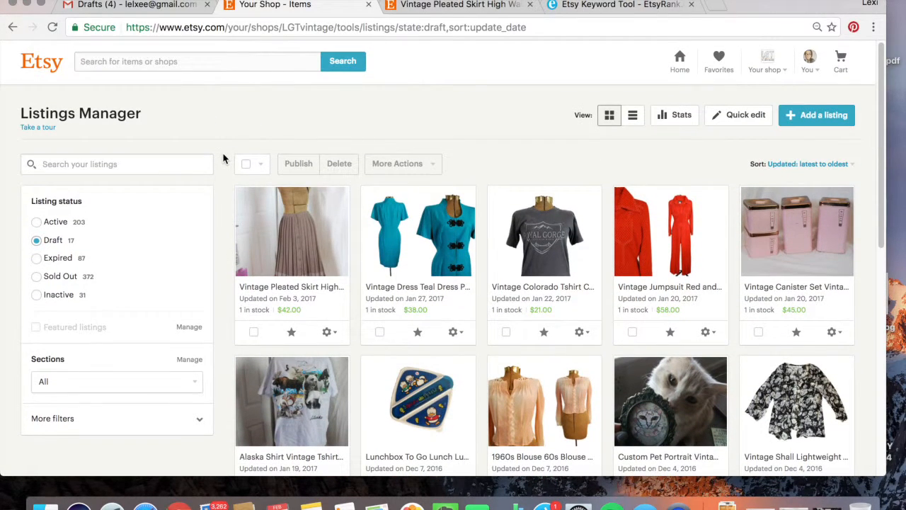
scroll(223, 158, "down", 1)
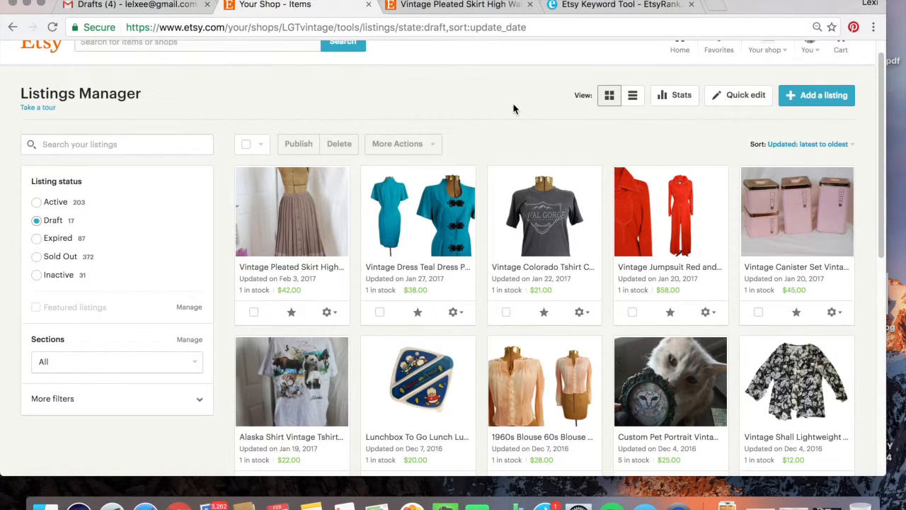
scroll(514, 106, "down", 2)
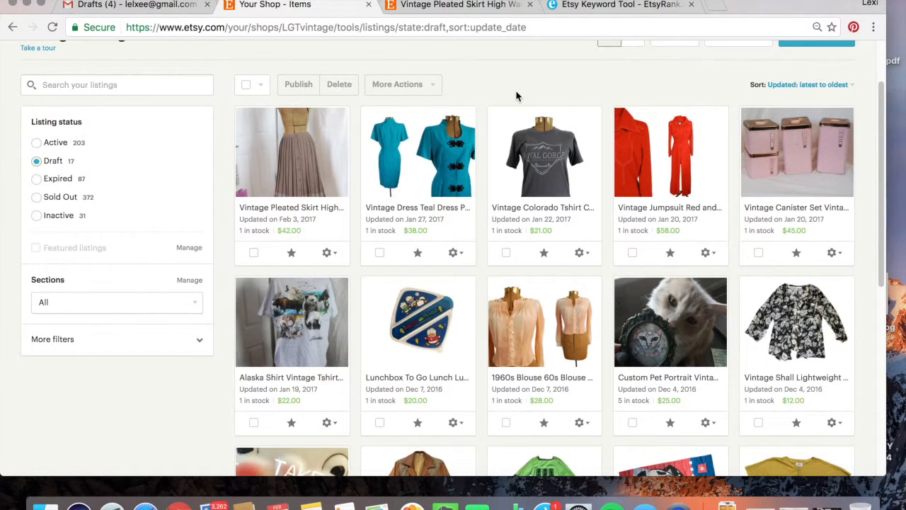
scroll(516, 97, "up", 1)
scroll(516, 96, "up", 1)
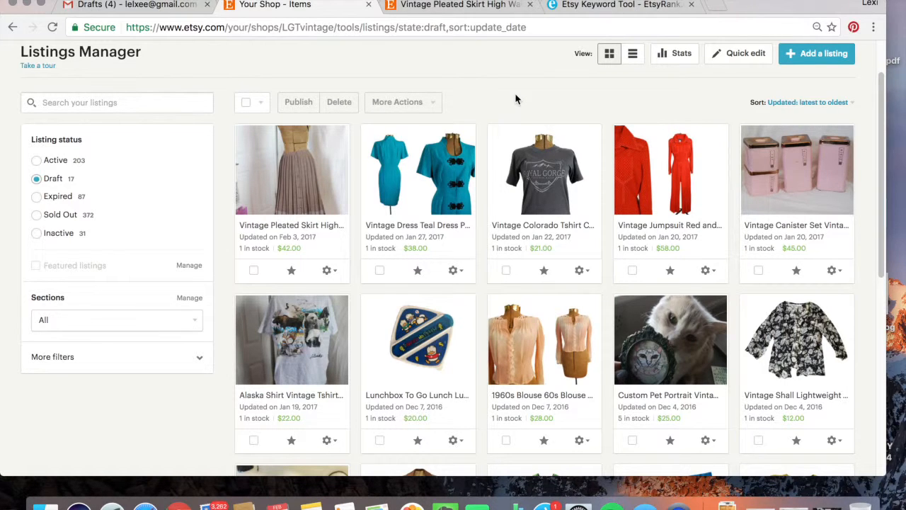
scroll(516, 100, "down", 1)
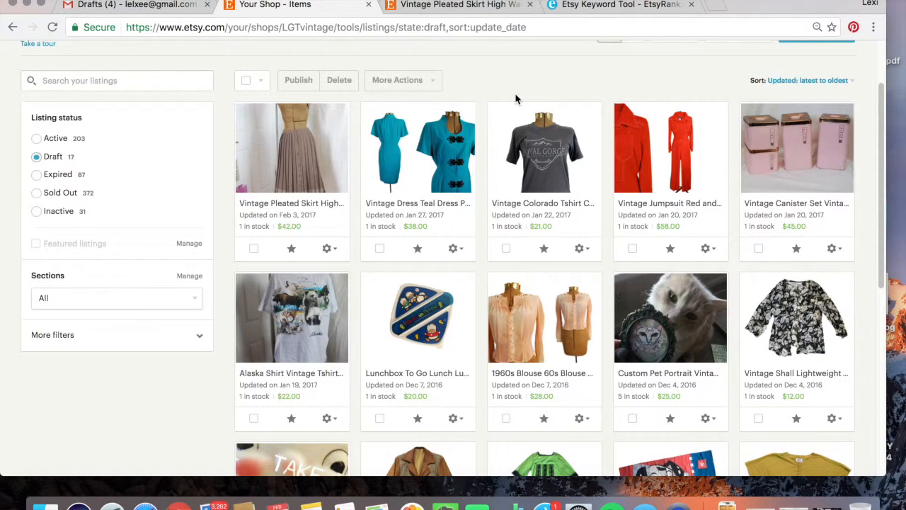
scroll(516, 99, "up", 4)
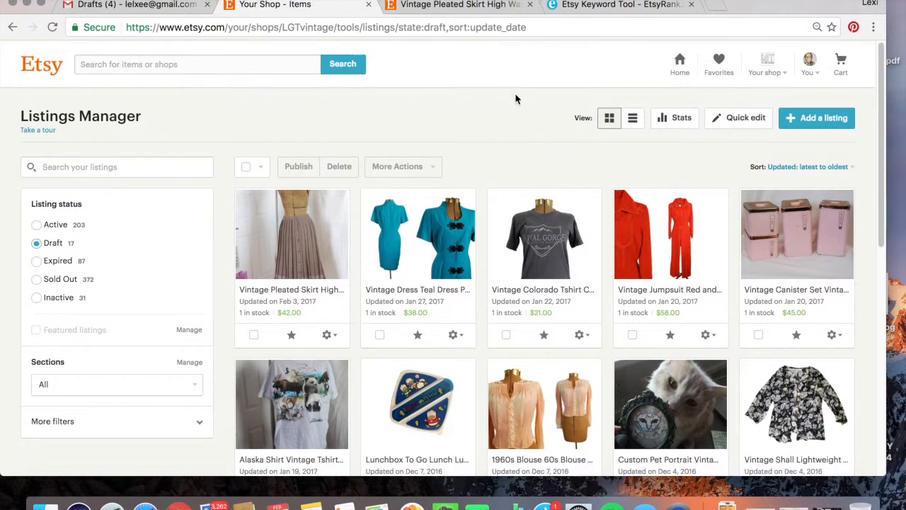
scroll(516, 92, "down", 1)
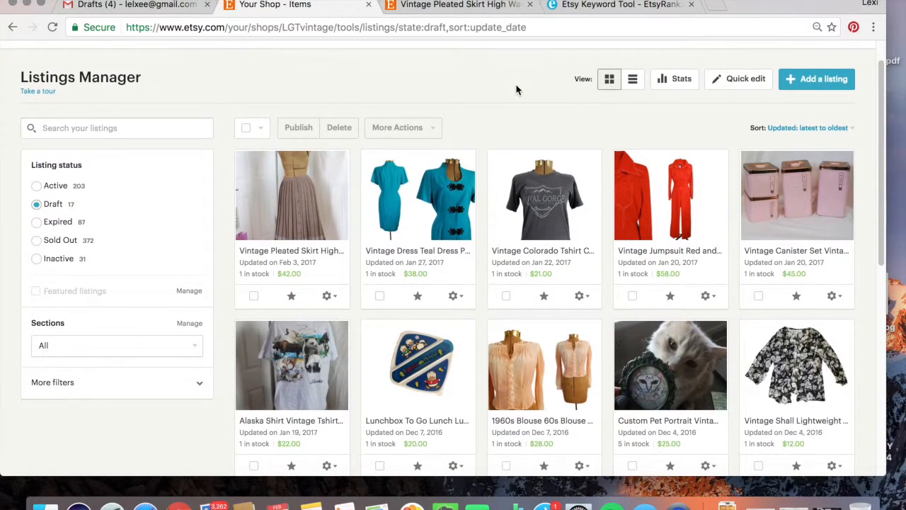
scroll(520, 120, "down", 1)
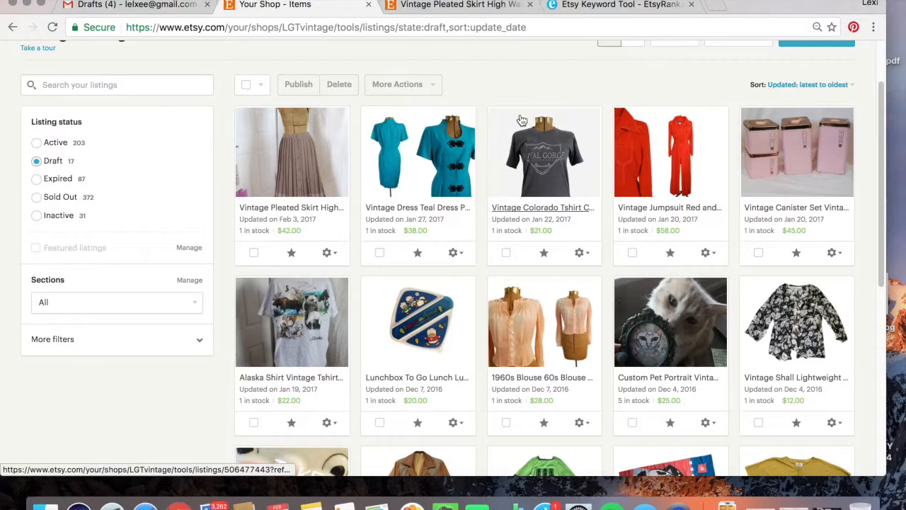